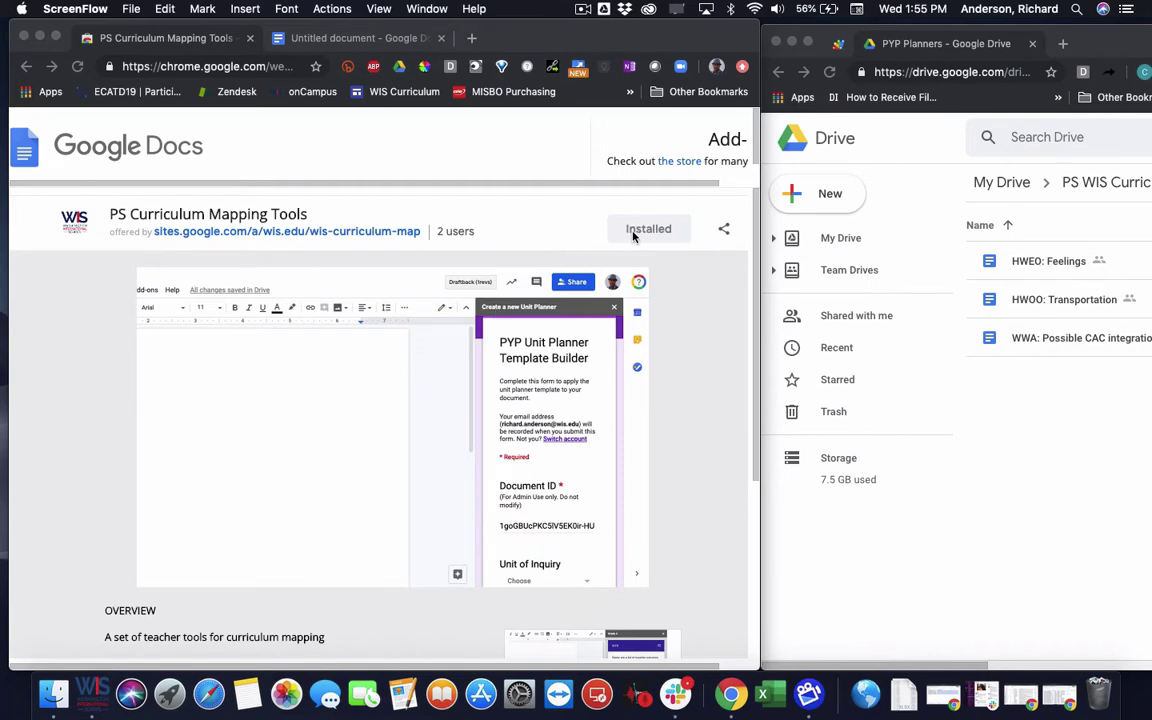
Step: Switch to the blank Untitled document tab in Chrome
{"action": "left_click", "coordinate": [388, 40]}
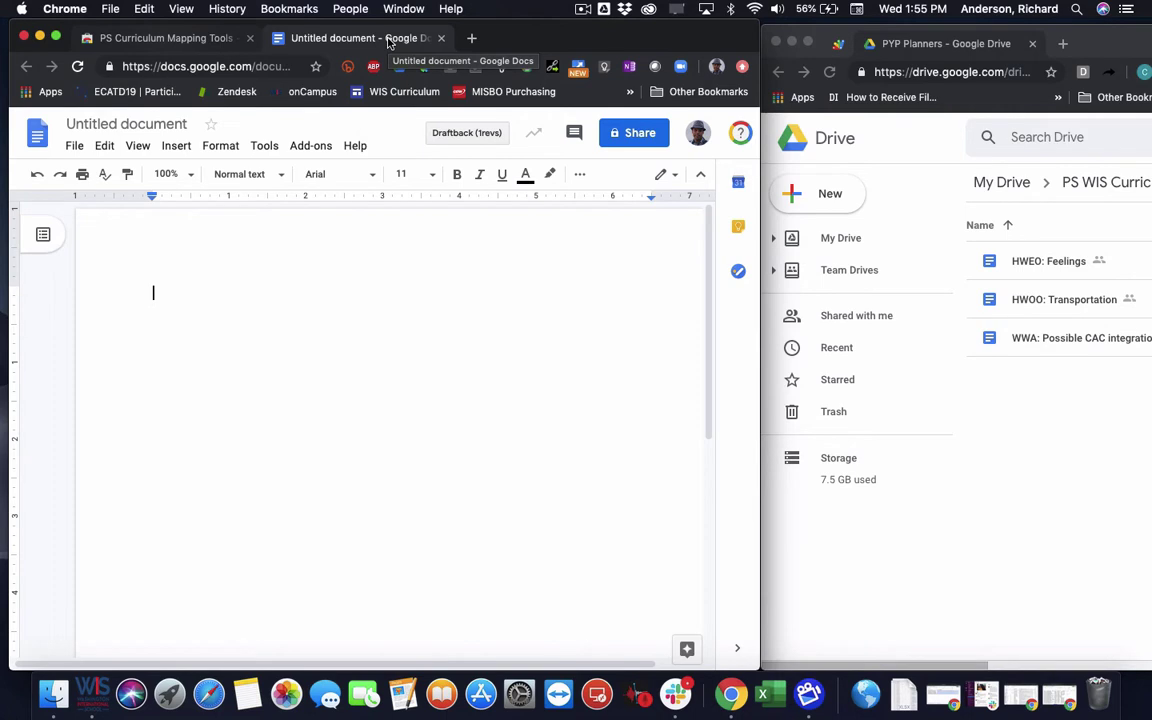
Step: Show the PS Curriculum Mapping Tools submenu from the Add-ons menu
{"action": "left_click", "coordinate": [314, 147]}
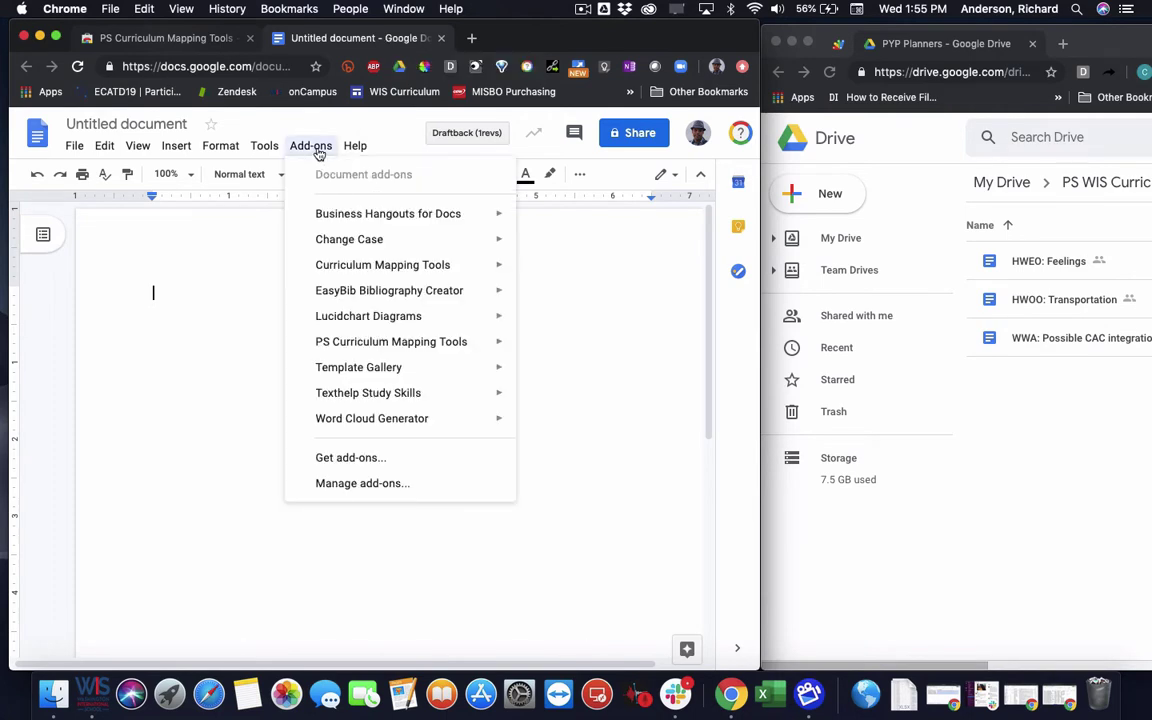
{"action": "mouse_move", "coordinate": [427, 342]}
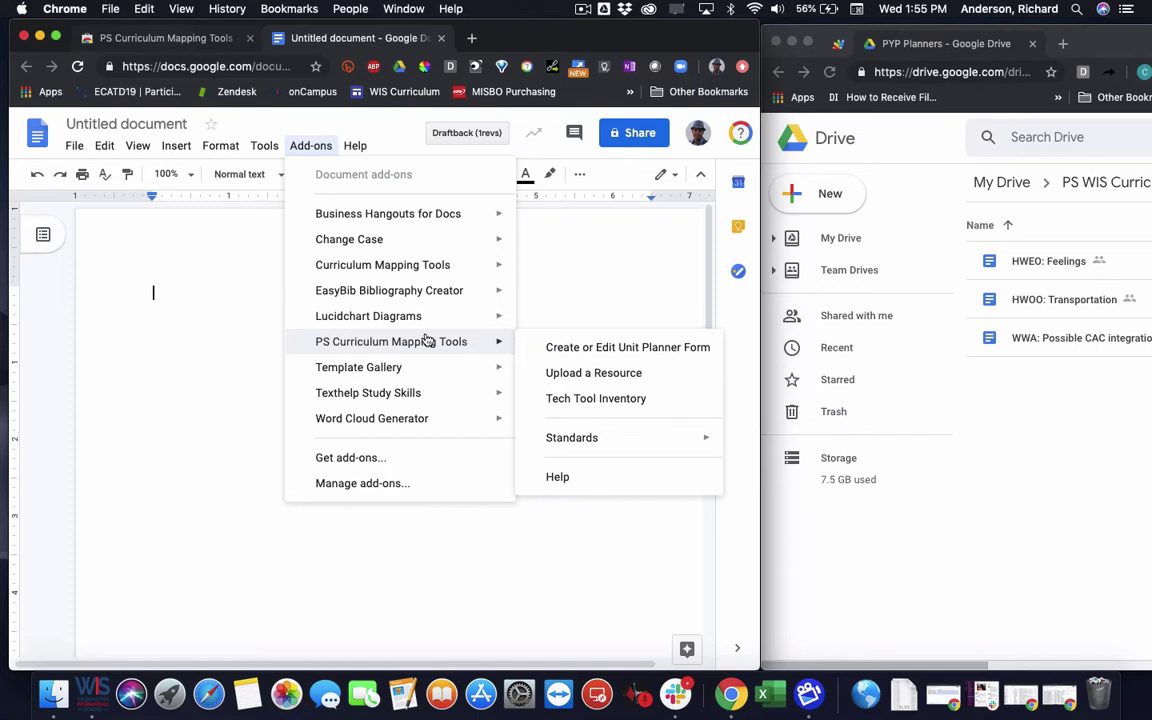
Step: Launch the Create or Edit Unit Planner Form and browse the Unit of Inquiry list for HWOO: Government
{"action": "left_click", "coordinate": [630, 347]}
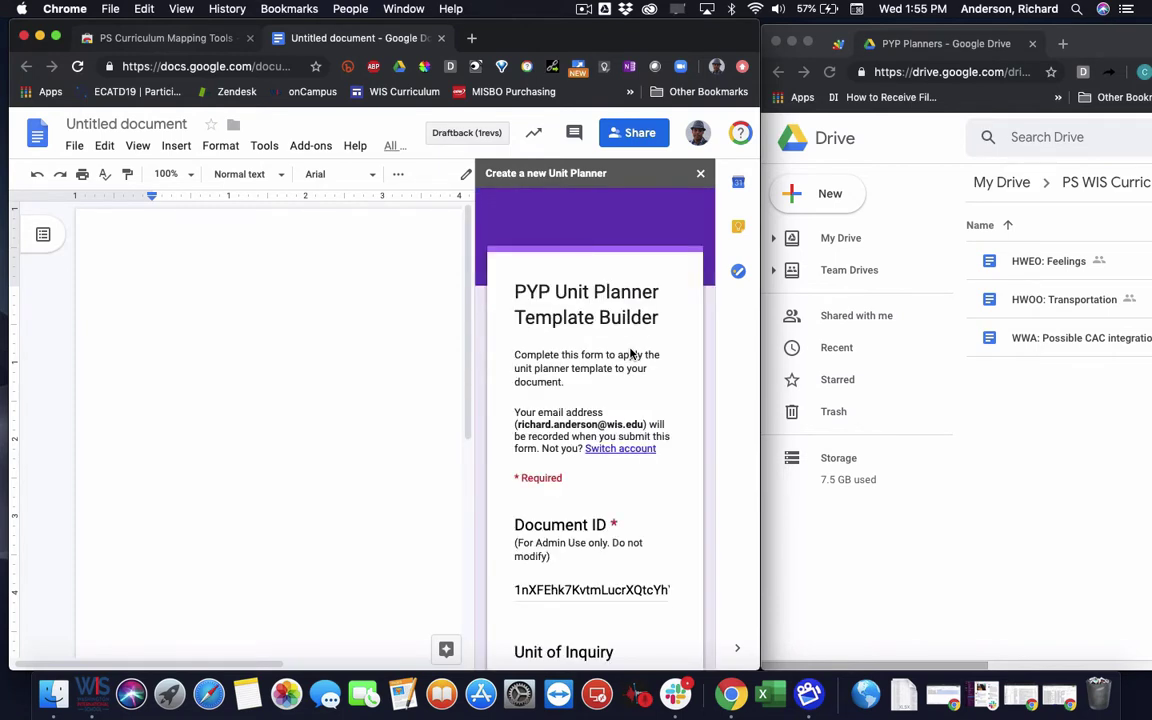
{"action": "scroll", "coordinate": [585, 497], "scroll_direction": "down", "scroll_amount": 2}
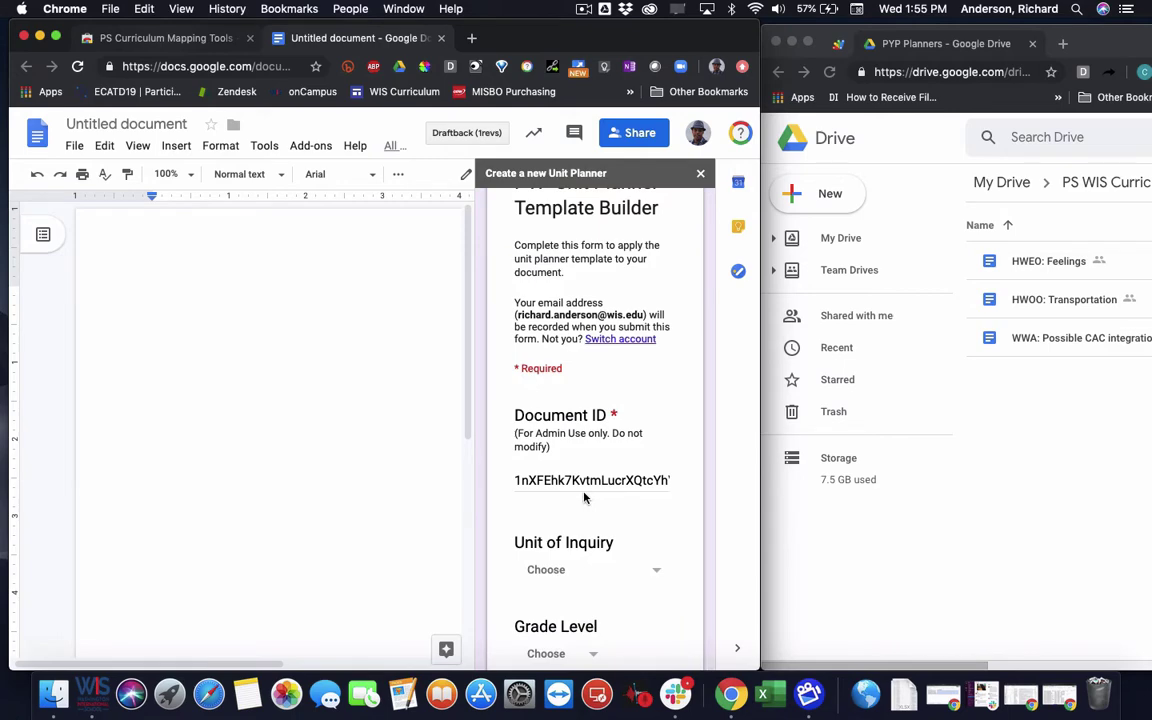
{"action": "scroll", "coordinate": [585, 497], "scroll_direction": "down", "scroll_amount": 3}
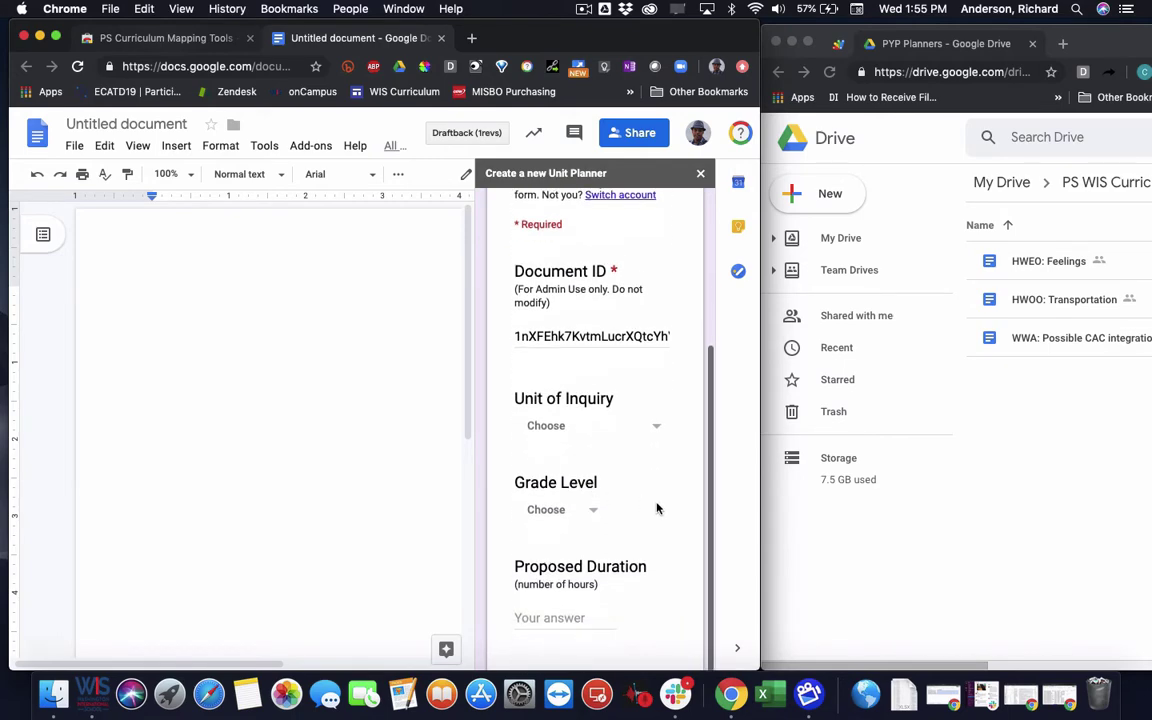
{"action": "left_click", "coordinate": [655, 428]}
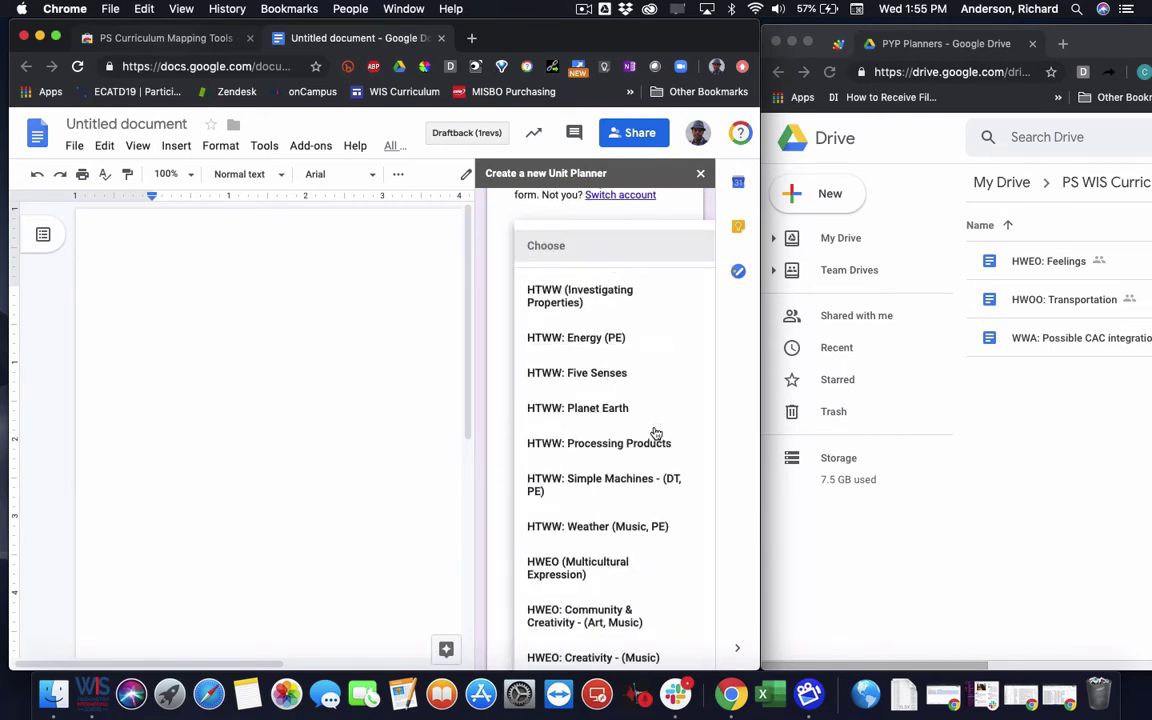
{"action": "scroll", "coordinate": [655, 432], "scroll_direction": "down", "scroll_amount": 10}
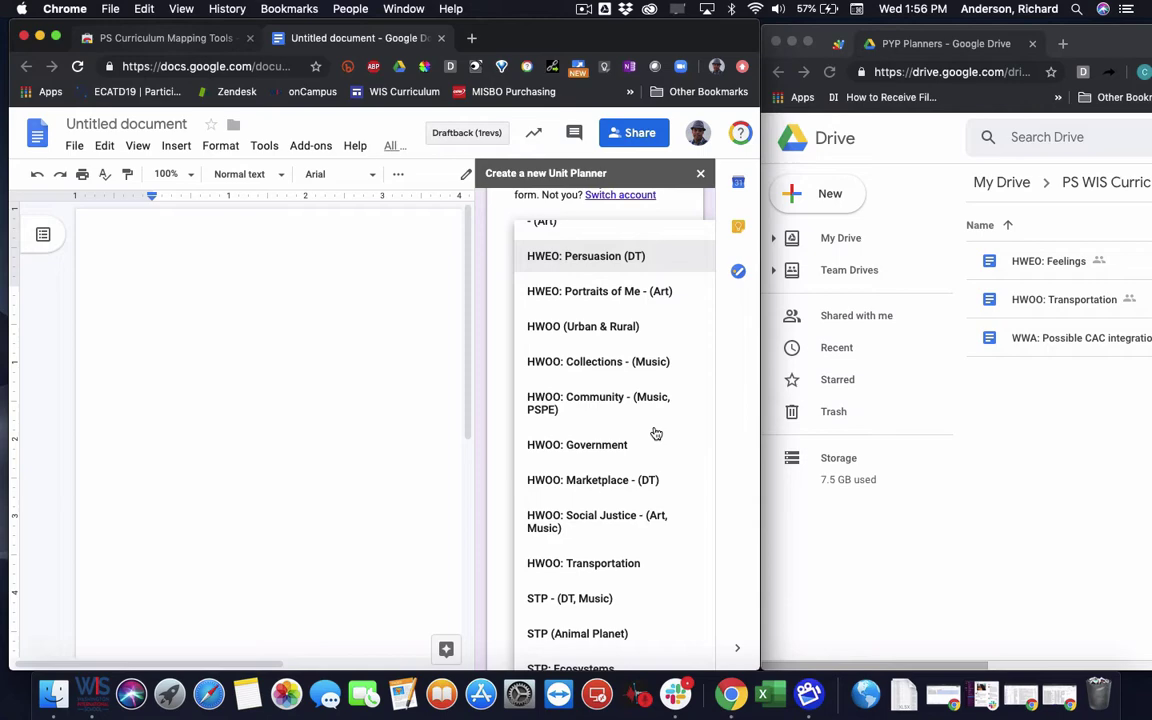
{"action": "scroll", "coordinate": [655, 432], "scroll_direction": "down", "scroll_amount": 8}
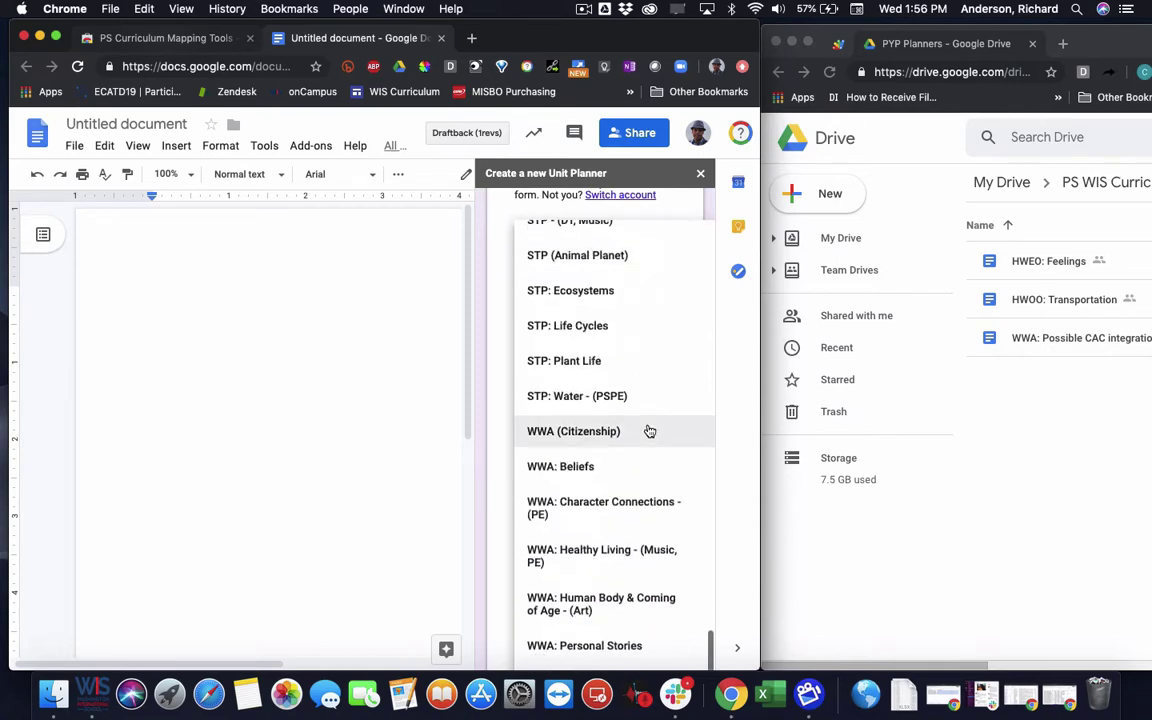
{"action": "scroll", "coordinate": [649, 431], "scroll_direction": "up", "scroll_amount": 6}
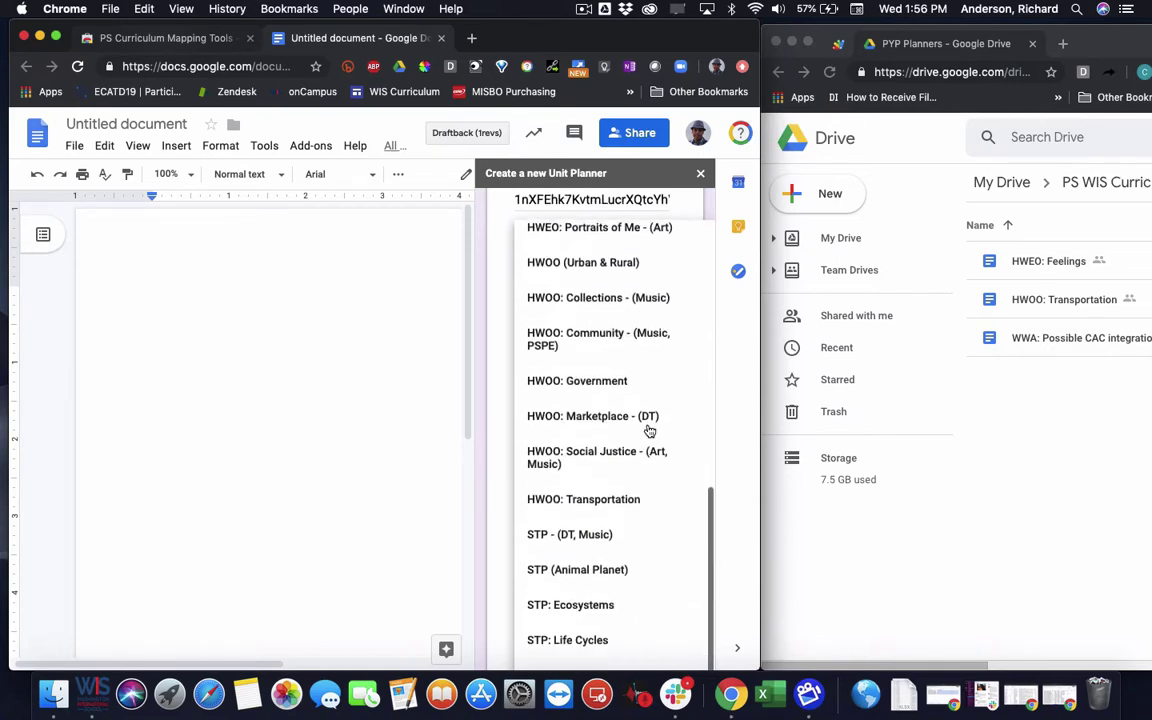
{"action": "scroll", "coordinate": [649, 431], "scroll_direction": "up", "scroll_amount": 5}
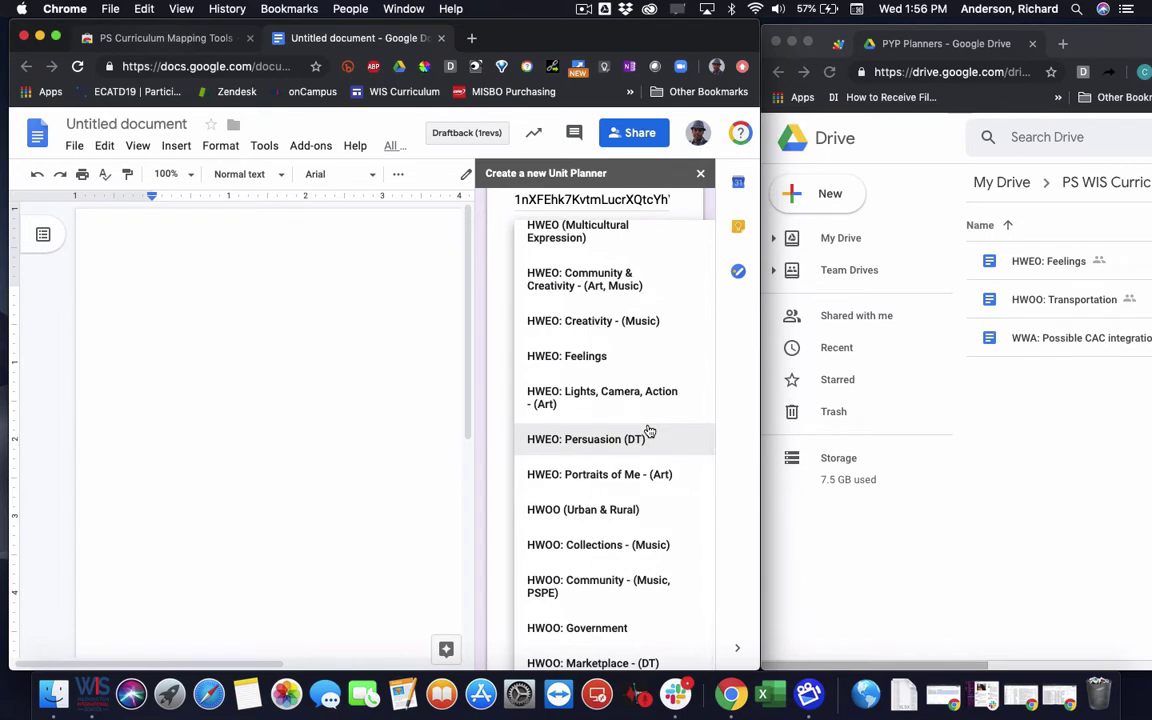
{"action": "scroll", "coordinate": [598, 540], "scroll_direction": "down", "scroll_amount": 1}
Step: Choose unit HWOO: Government, grade level 4, duration 25 hours and 3 weeks
{"action": "left_click", "coordinate": [594, 557]}
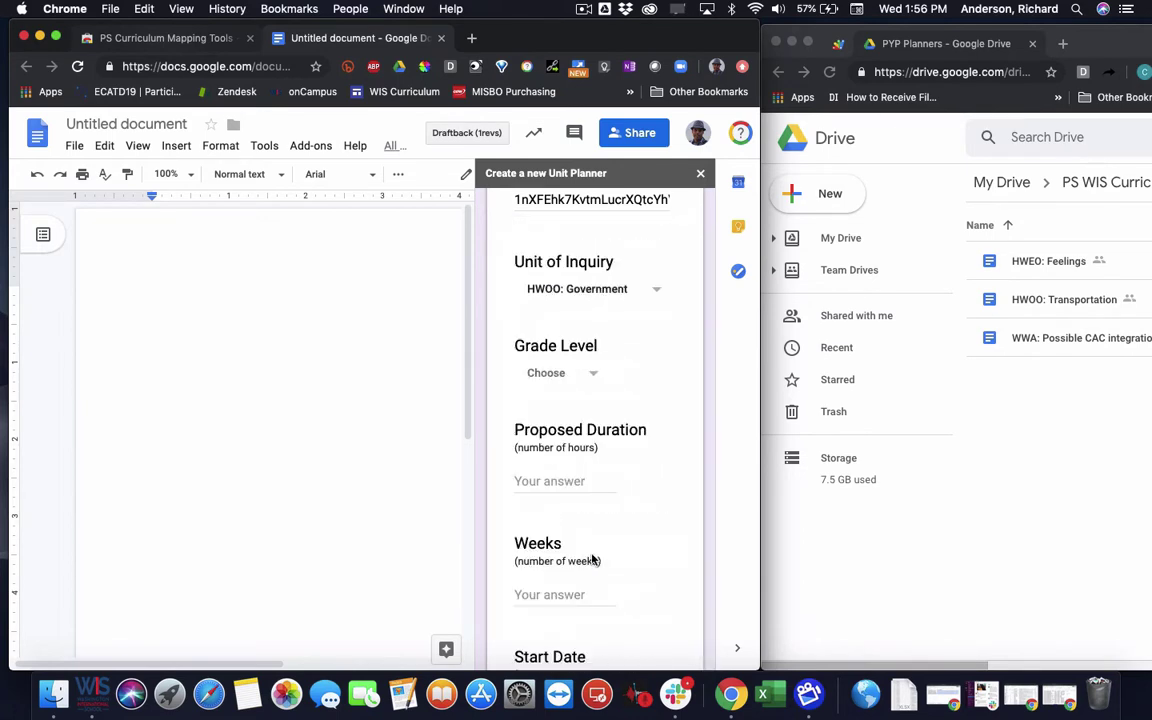
{"action": "left_click", "coordinate": [593, 374]}
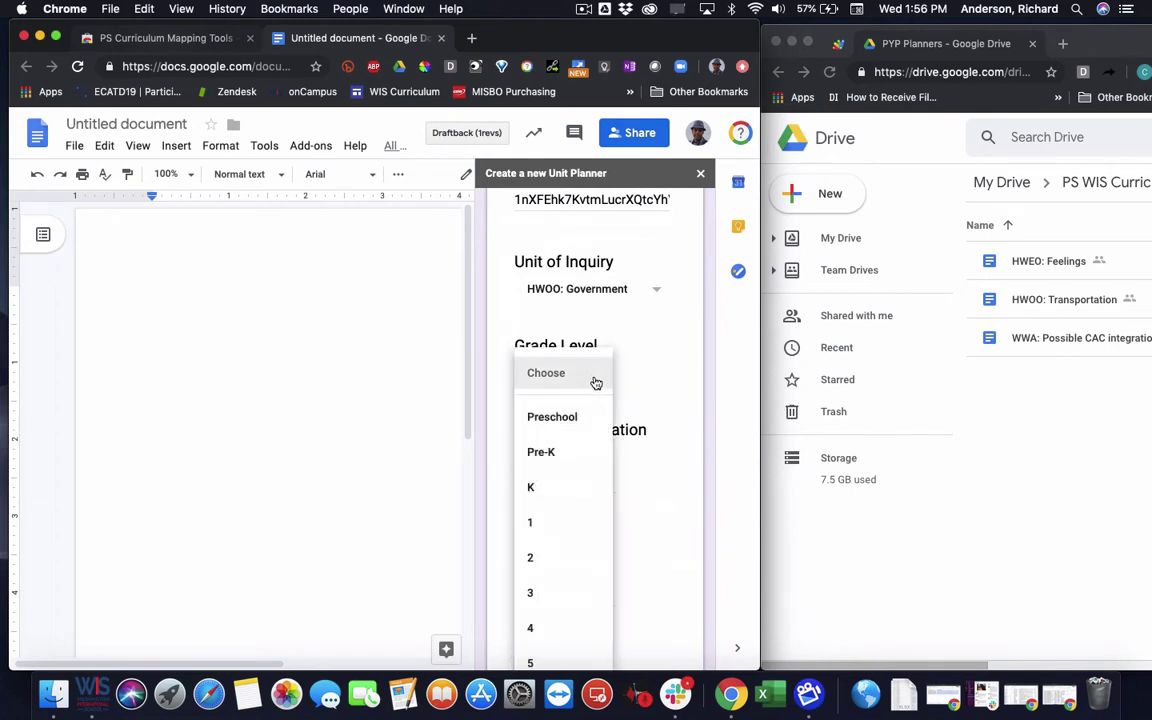
{"action": "left_click", "coordinate": [533, 627]}
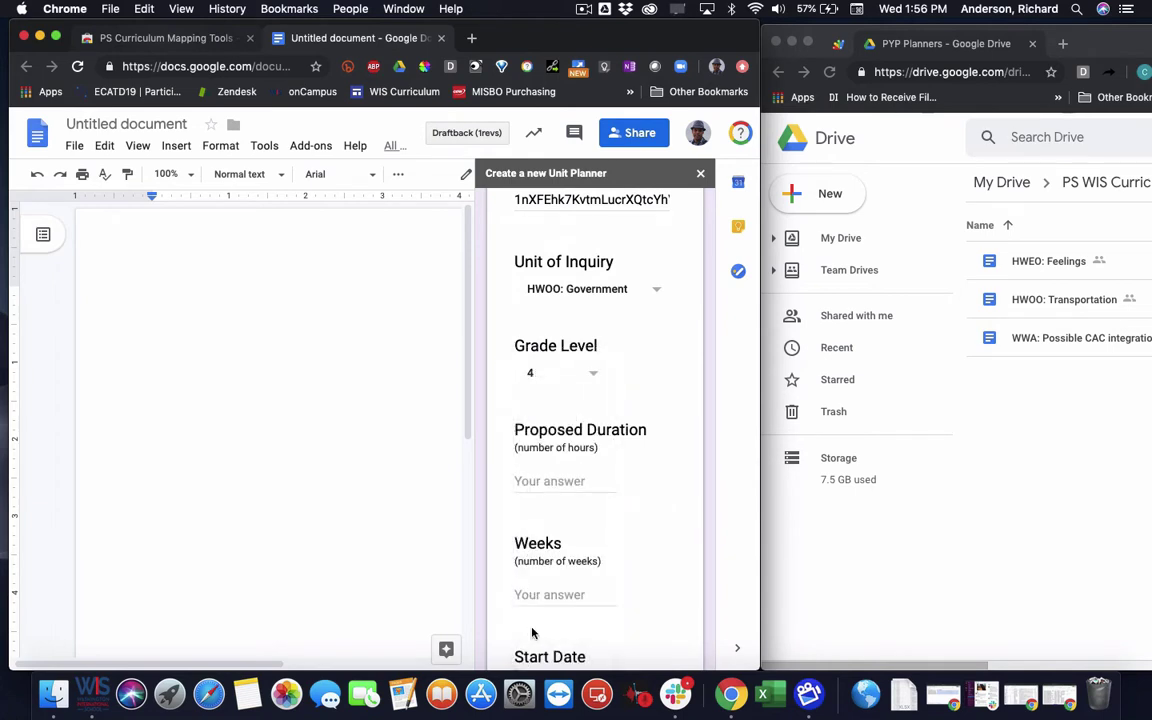
{"action": "left_click", "coordinate": [542, 481]}
{"action": "type", "text": "25"}
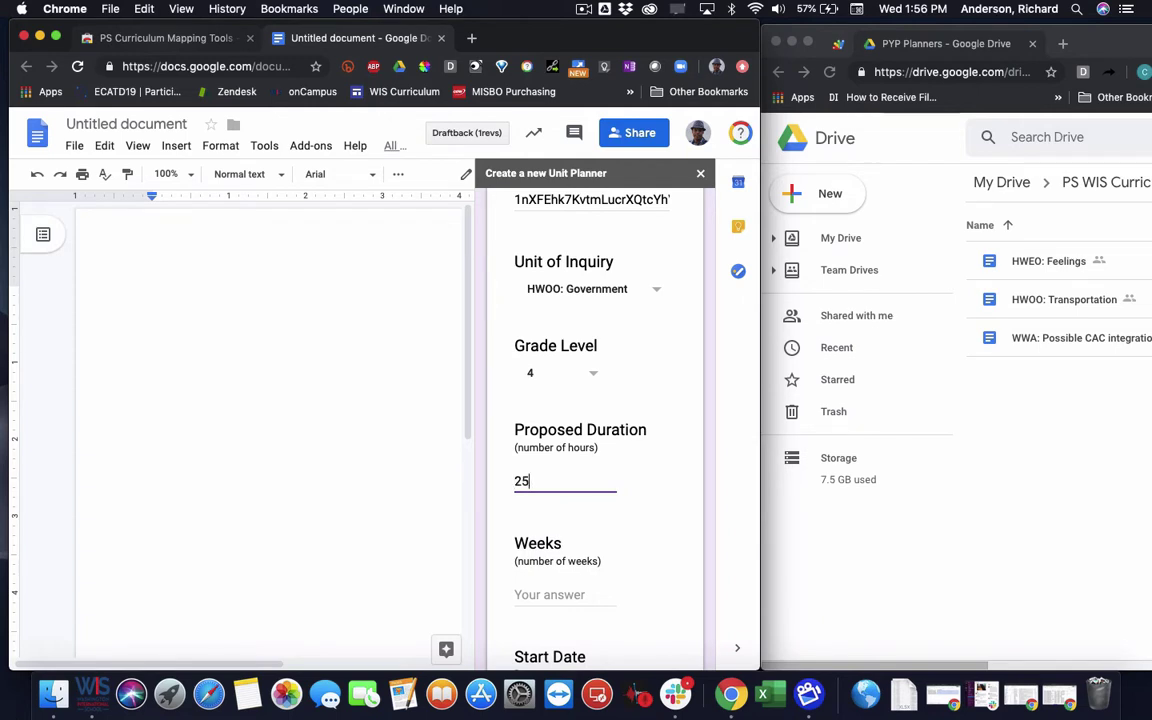
{"action": "scroll", "coordinate": [560, 545], "scroll_direction": "down", "scroll_amount": 1}
{"action": "left_click", "coordinate": [552, 560]}
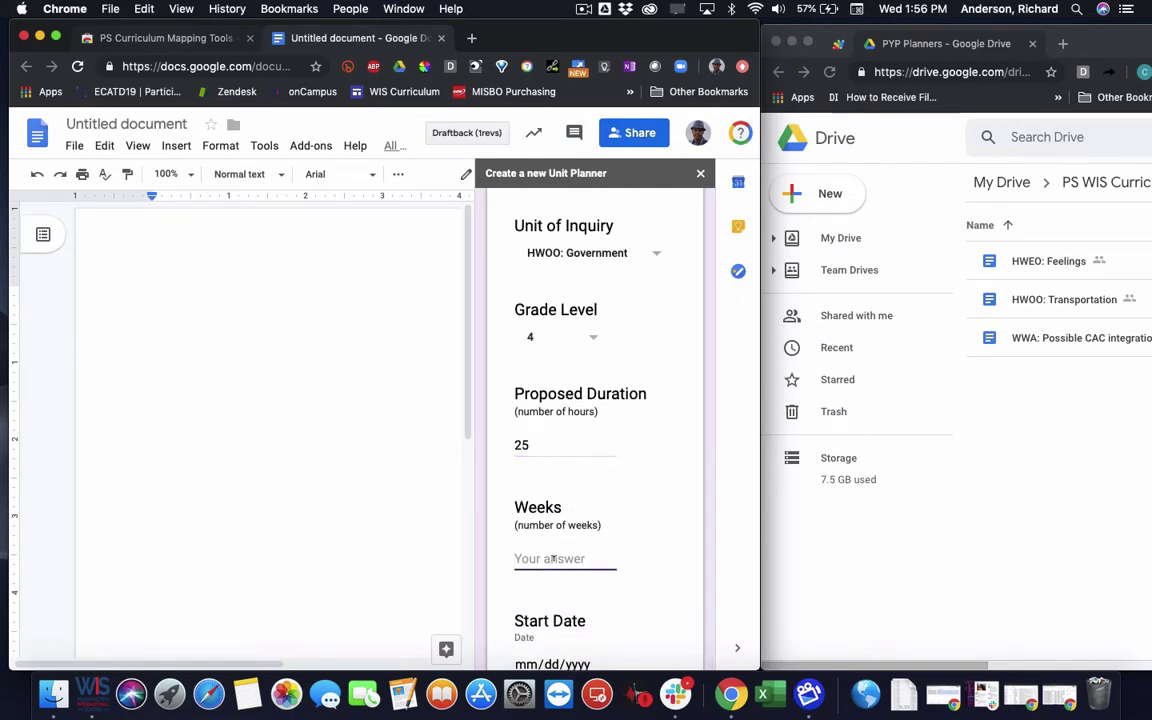
{"action": "type", "text": "3"}
Step: Set the start date to 06/10/2019 and the end date to 07/01/2019
{"action": "scroll", "coordinate": [633, 597], "scroll_direction": "down", "scroll_amount": 2}
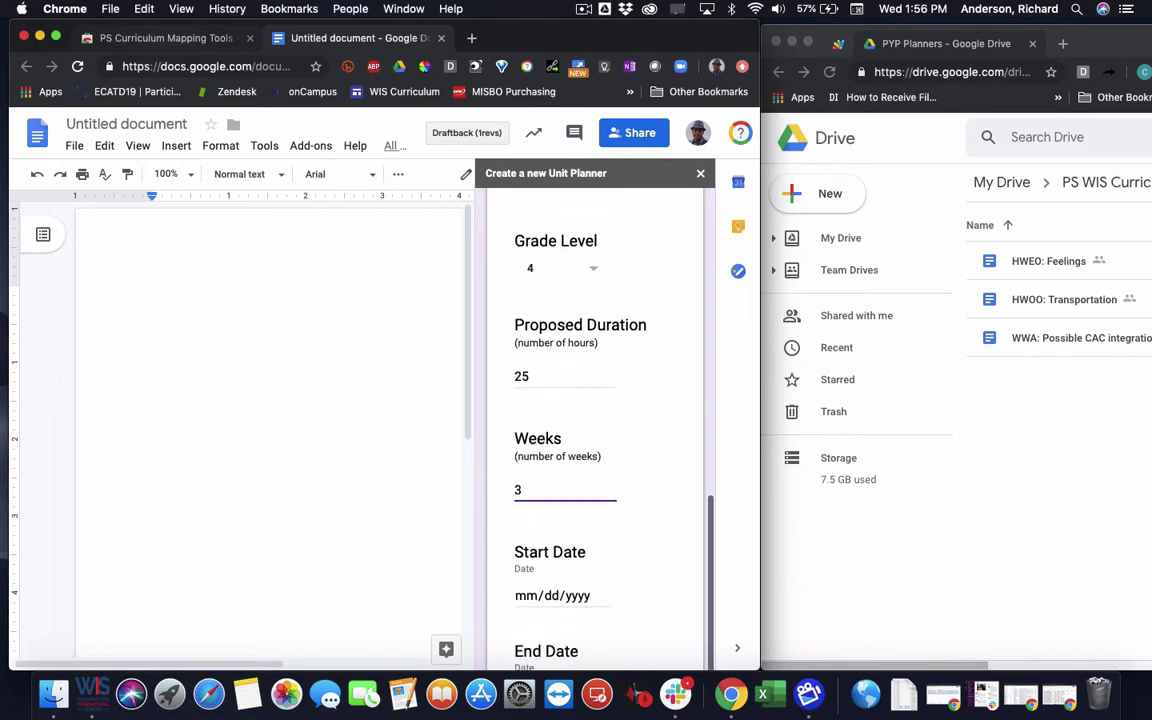
{"action": "scroll", "coordinate": [627, 550], "scroll_direction": "down", "scroll_amount": 2}
{"action": "left_click", "coordinate": [603, 536]}
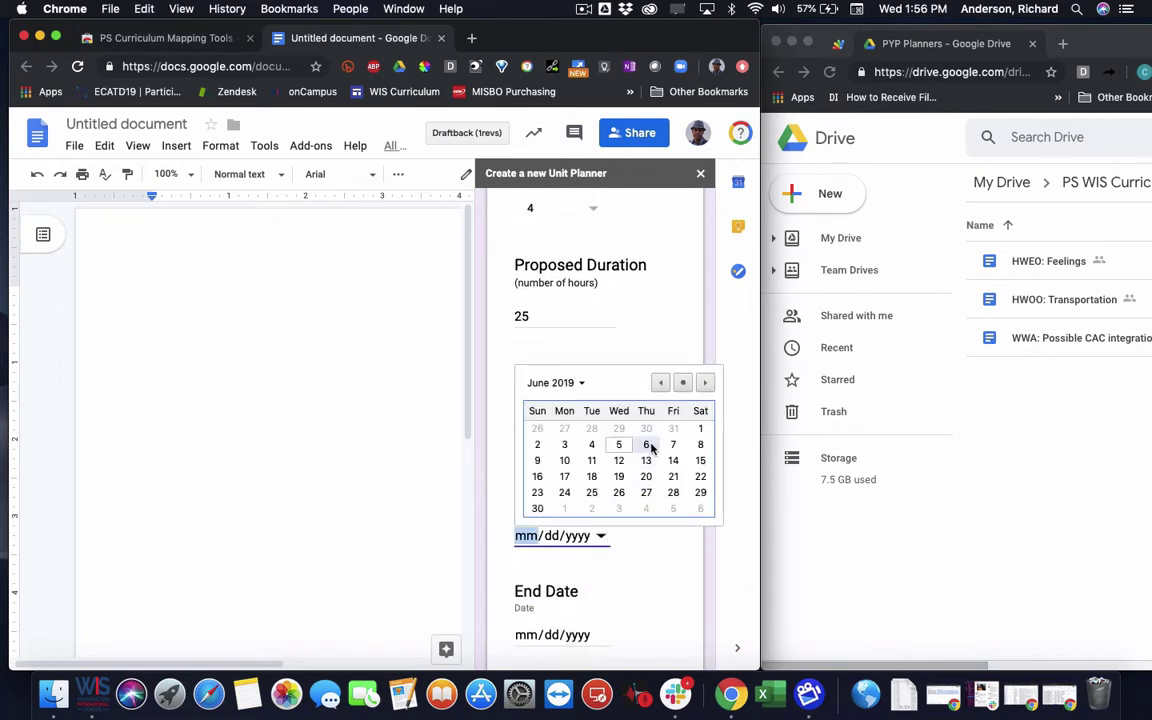
{"action": "left_click", "coordinate": [564, 460]}
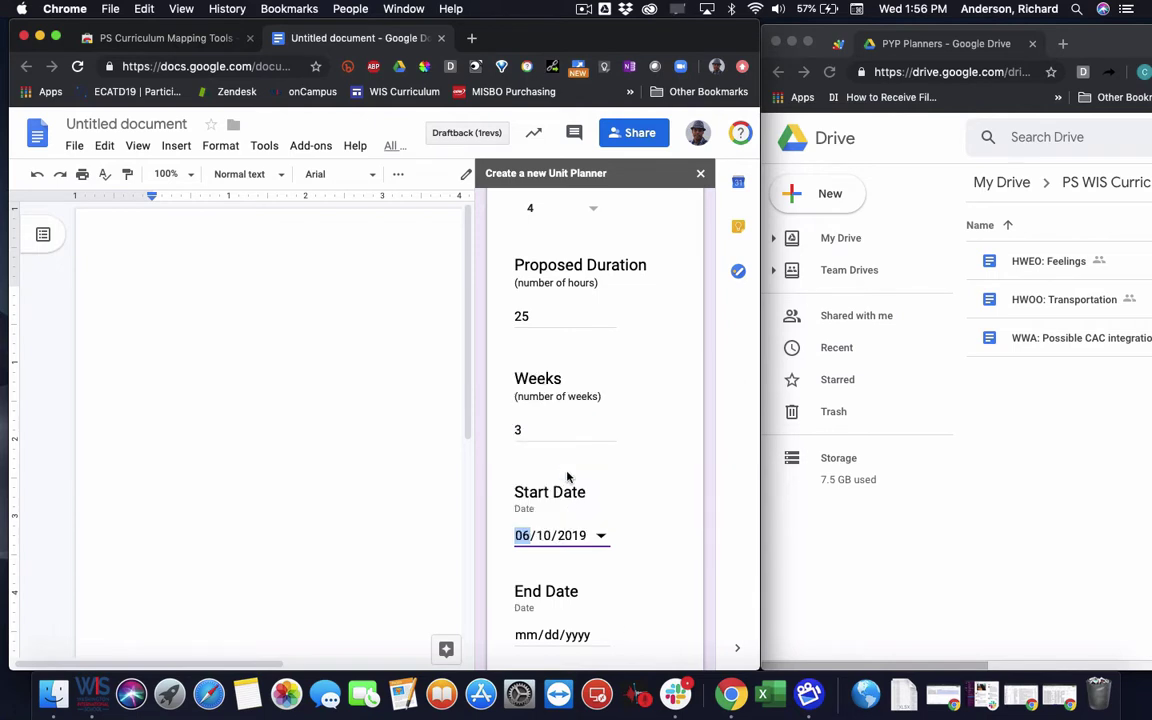
{"action": "scroll", "coordinate": [624, 637], "scroll_direction": "down", "scroll_amount": 1}
{"action": "left_click", "coordinate": [601, 617]}
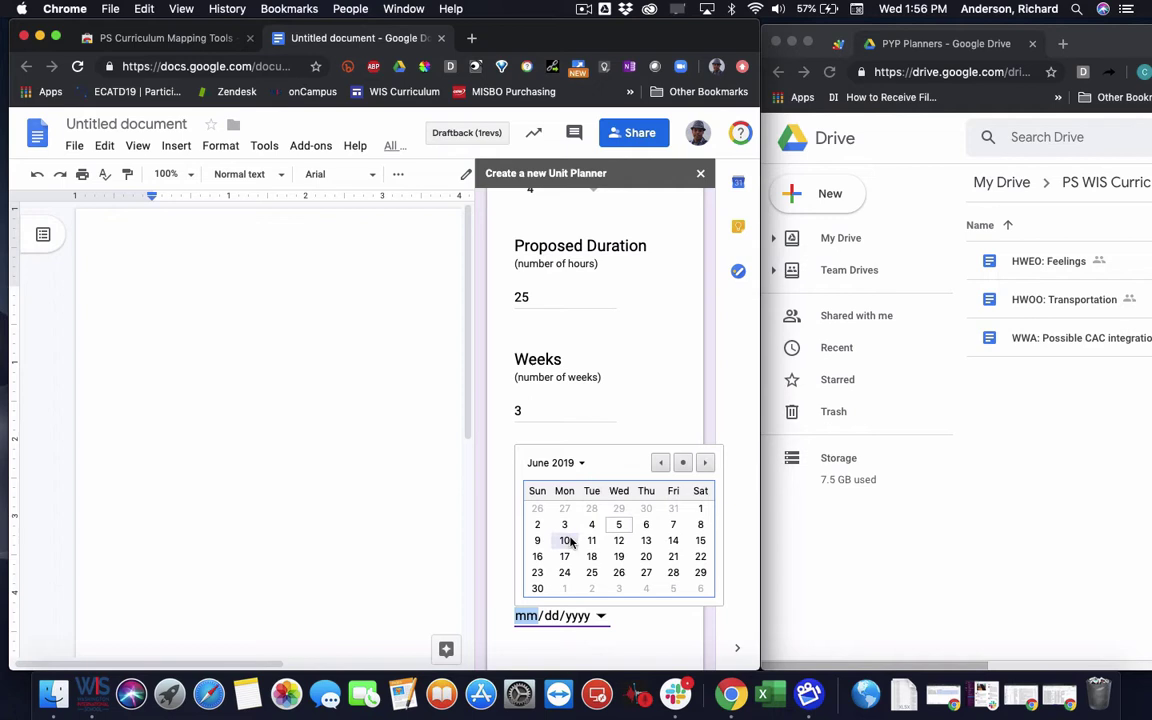
{"action": "left_click", "coordinate": [564, 589]}
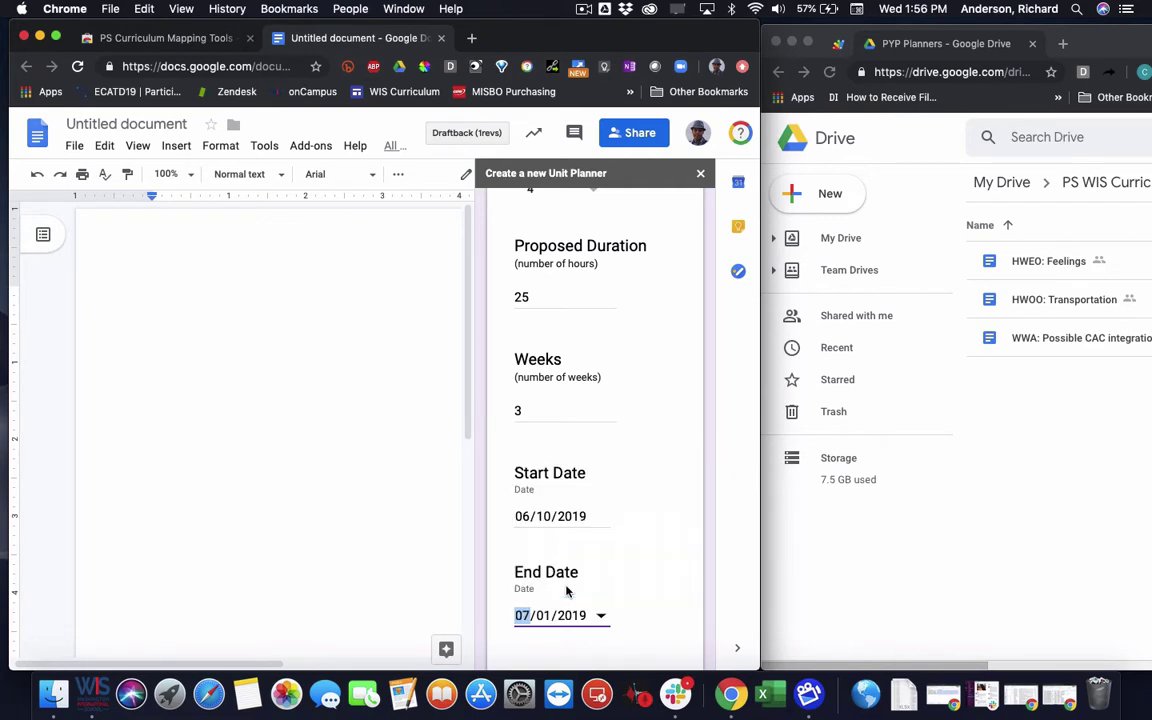
{"action": "left_click", "coordinate": [637, 630]}
{"action": "scroll", "coordinate": [643, 613], "scroll_direction": "down", "scroll_amount": 3}
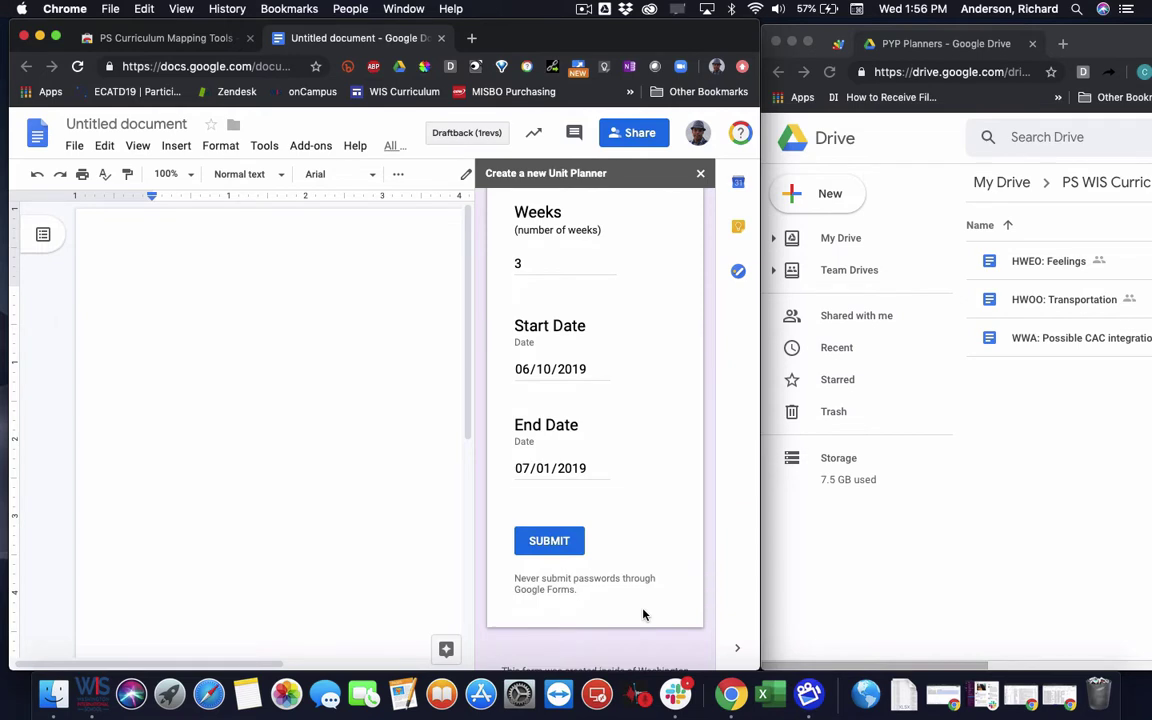
Step: Submit the unit planner form to generate the HWOO: Government PYP template
{"action": "left_click", "coordinate": [548, 547]}
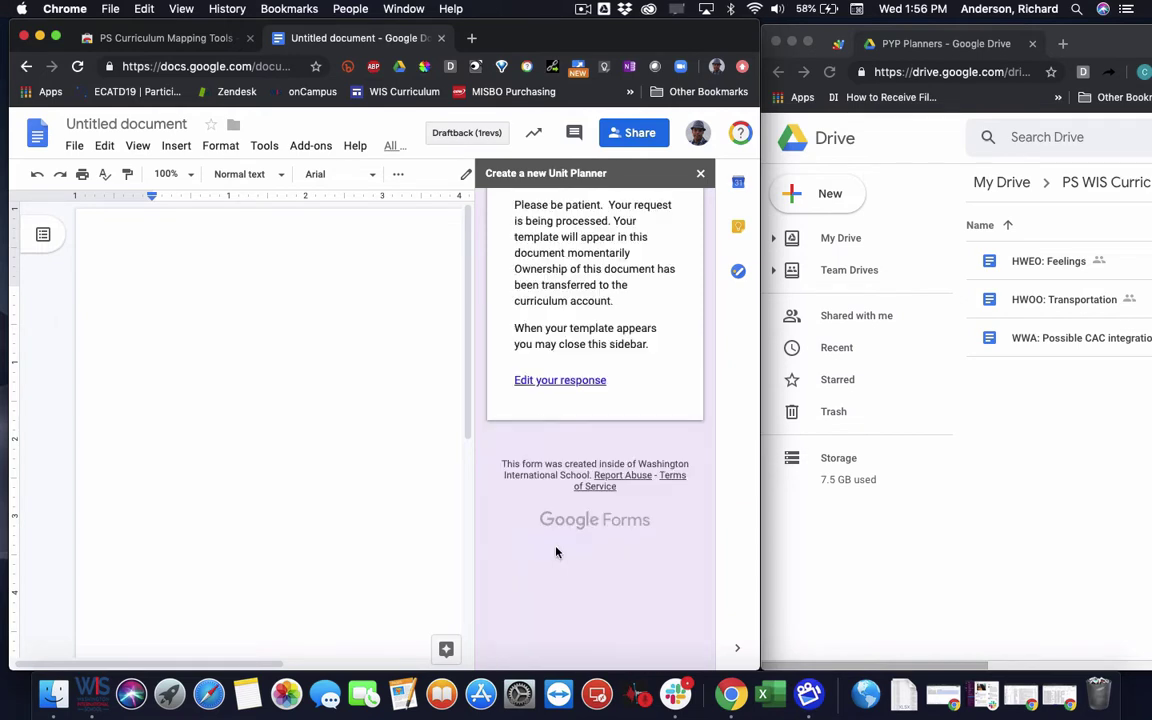
{"action": "scroll", "coordinate": [573, 507], "scroll_direction": "up", "scroll_amount": 3}
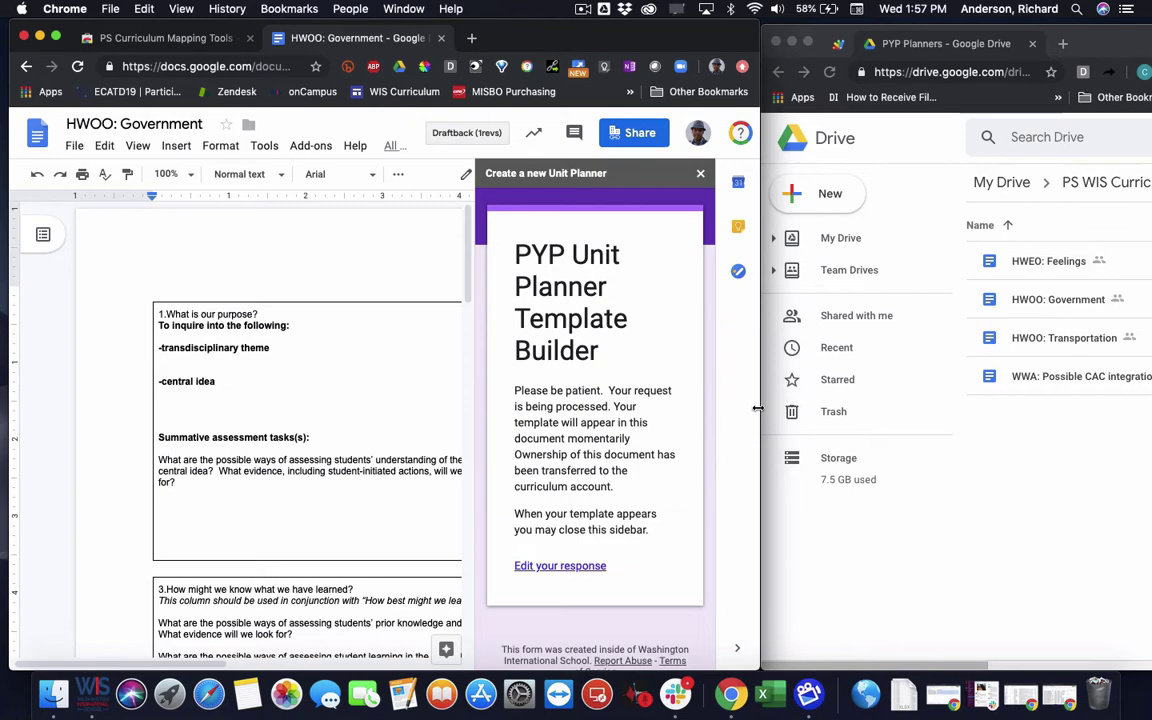
Step: Widen the document window, review the planner table, and show the PS Curriculum Mapping Tools submenu
{"action": "left_click_drag", "start_coordinate": [758, 409], "coordinate": [1135, 378]}
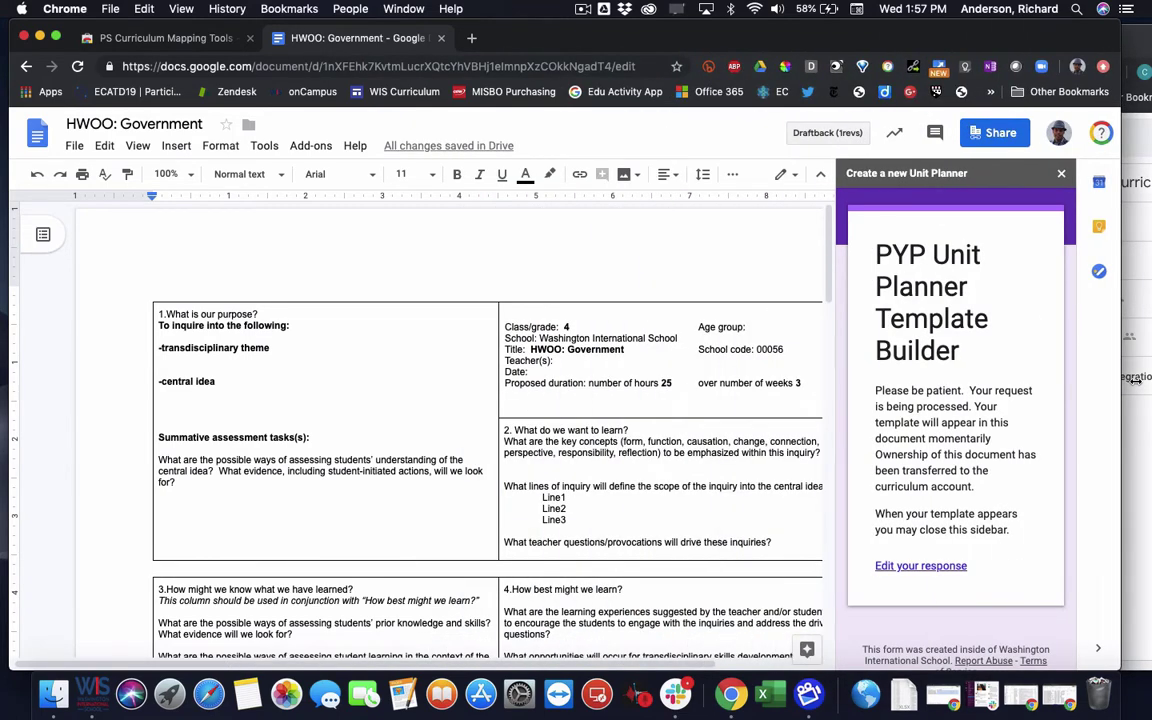
{"action": "scroll", "coordinate": [520, 420], "scroll_direction": "down", "scroll_amount": 3}
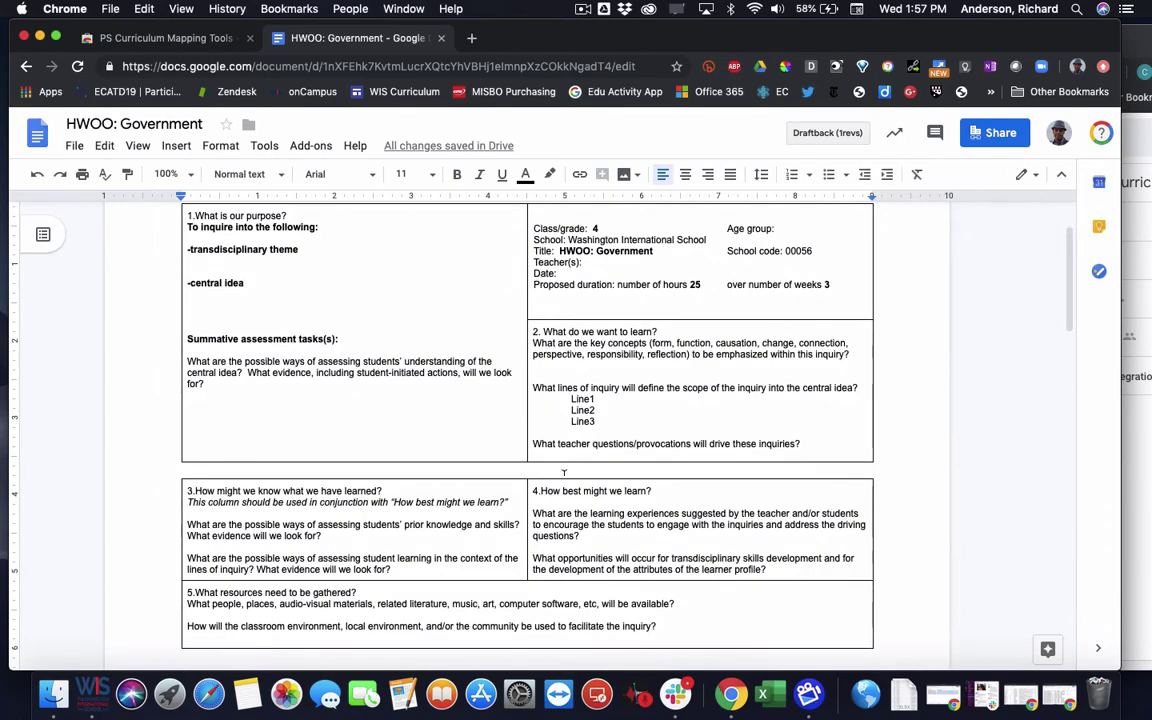
{"action": "scroll", "coordinate": [564, 472], "scroll_direction": "down", "scroll_amount": 20}
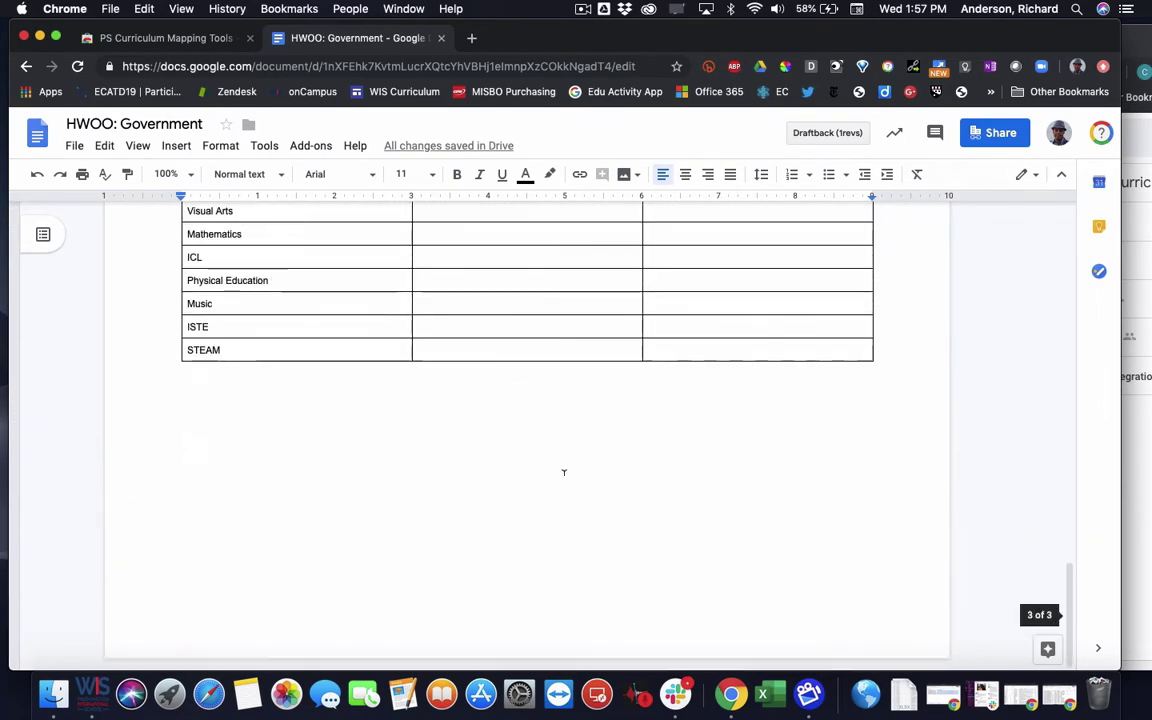
{"action": "scroll", "coordinate": [564, 472], "scroll_direction": "up", "scroll_amount": 20}
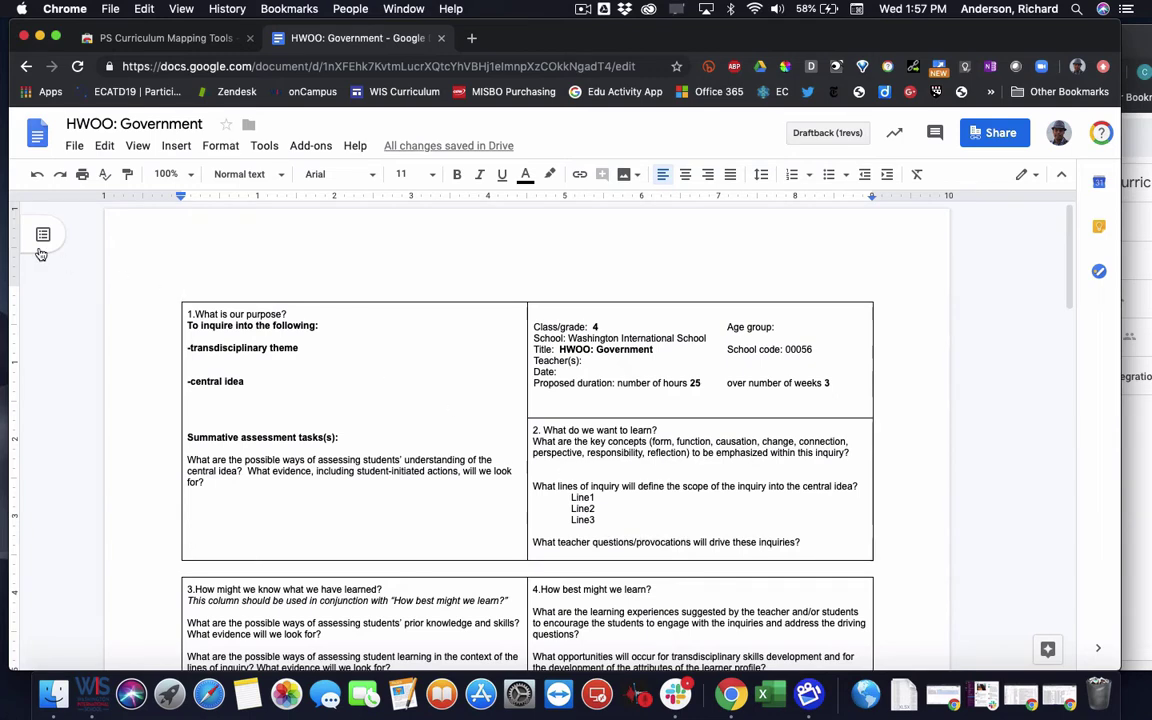
{"action": "left_click", "coordinate": [309, 146]}
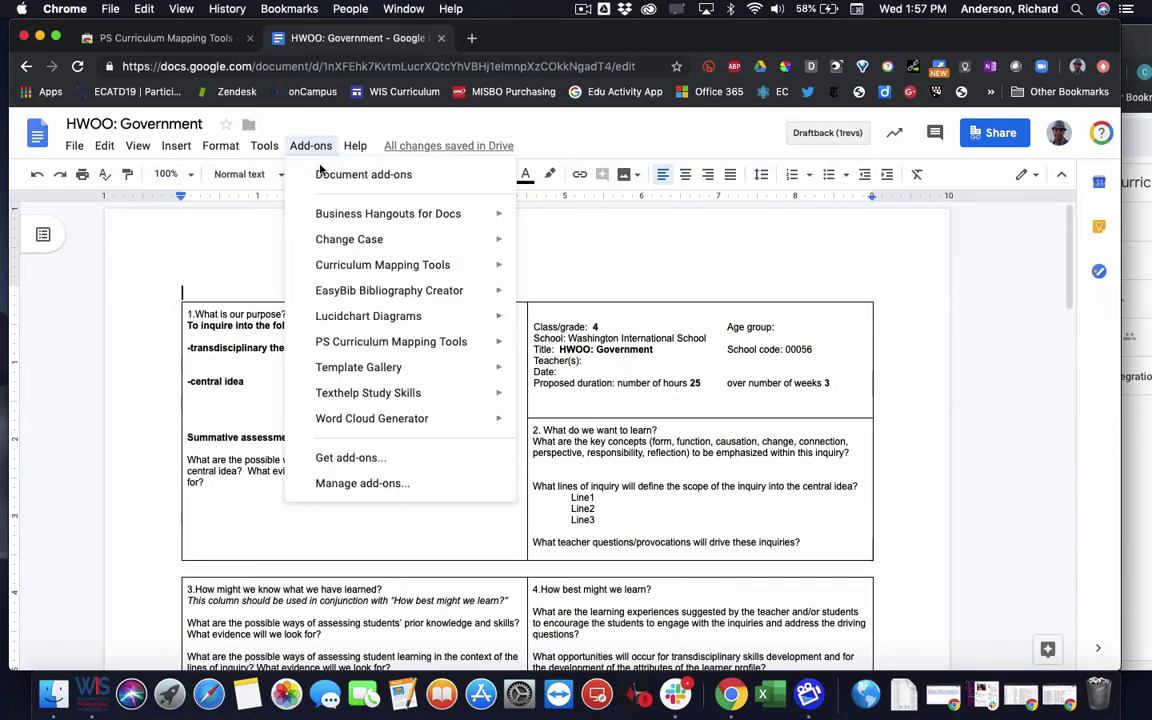
{"action": "mouse_move", "coordinate": [473, 355]}
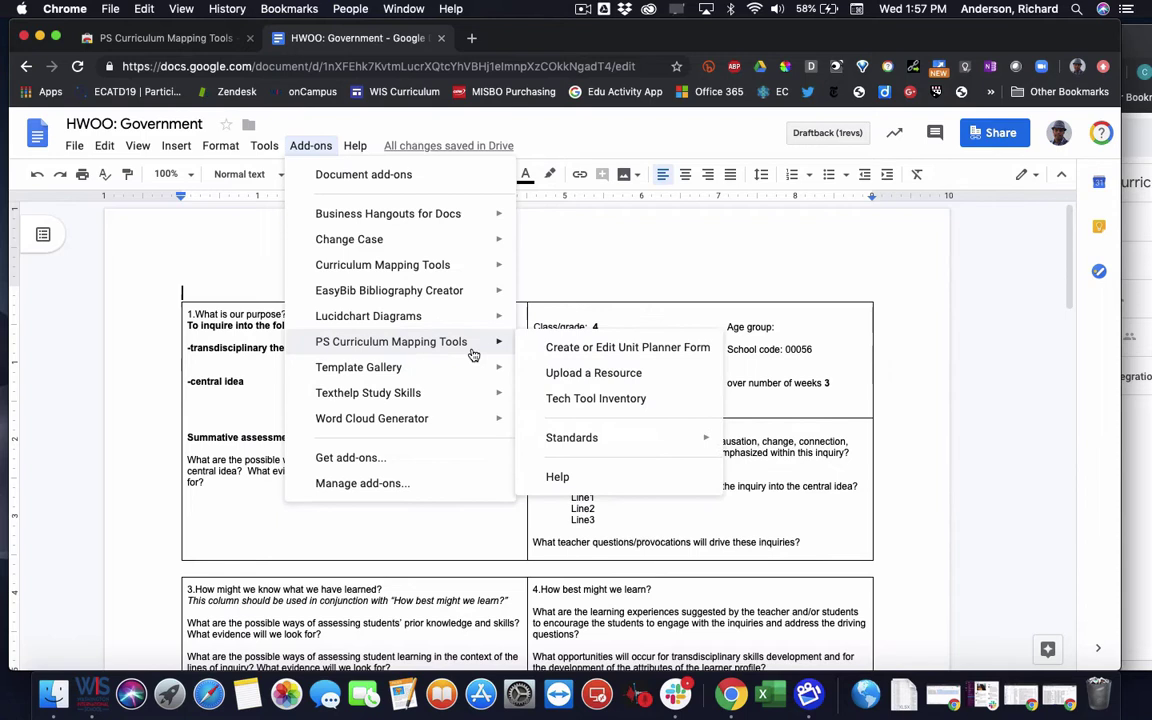
{"action": "left_click", "coordinate": [607, 349]}
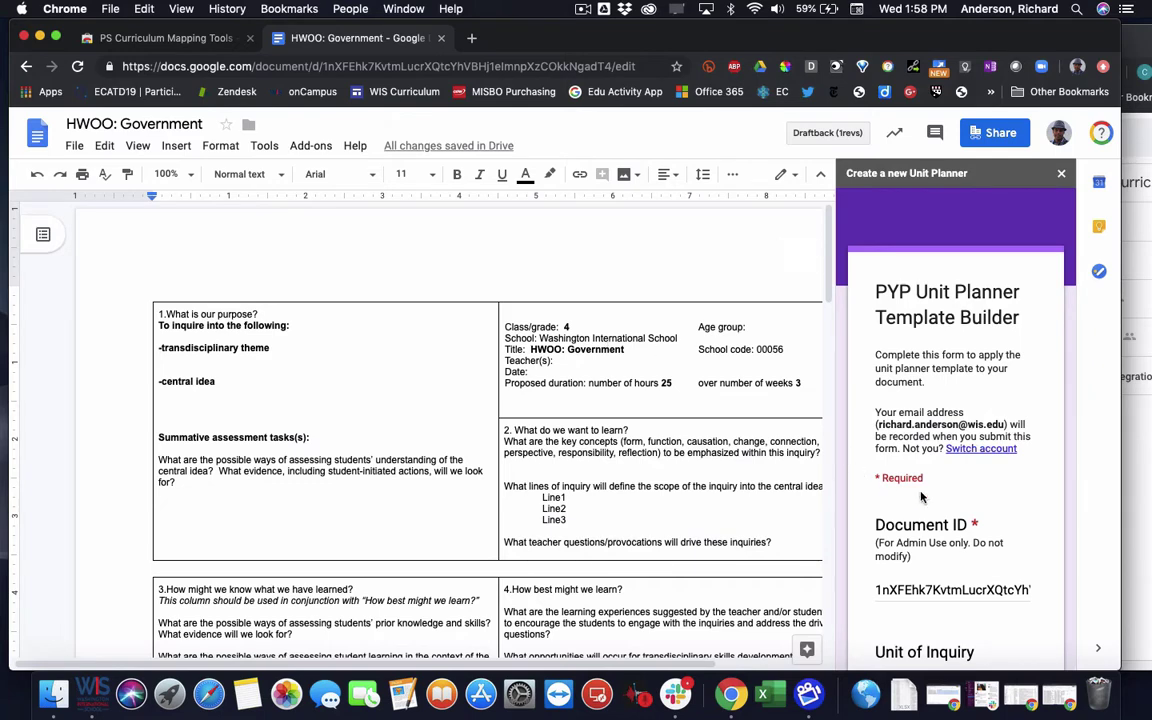
{"action": "scroll", "coordinate": [951, 507], "scroll_direction": "down", "scroll_amount": 5}
{"action": "scroll", "coordinate": [951, 507], "scroll_direction": "down", "scroll_amount": 8}
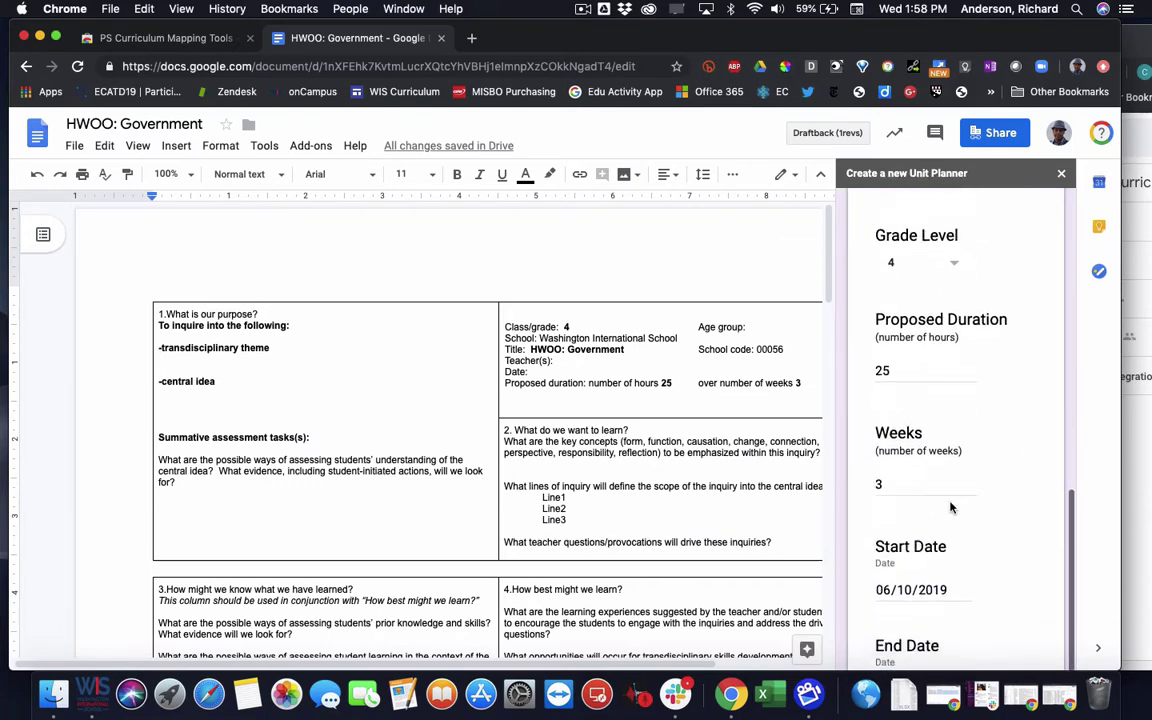
{"action": "scroll", "coordinate": [951, 507], "scroll_direction": "down", "scroll_amount": 1}
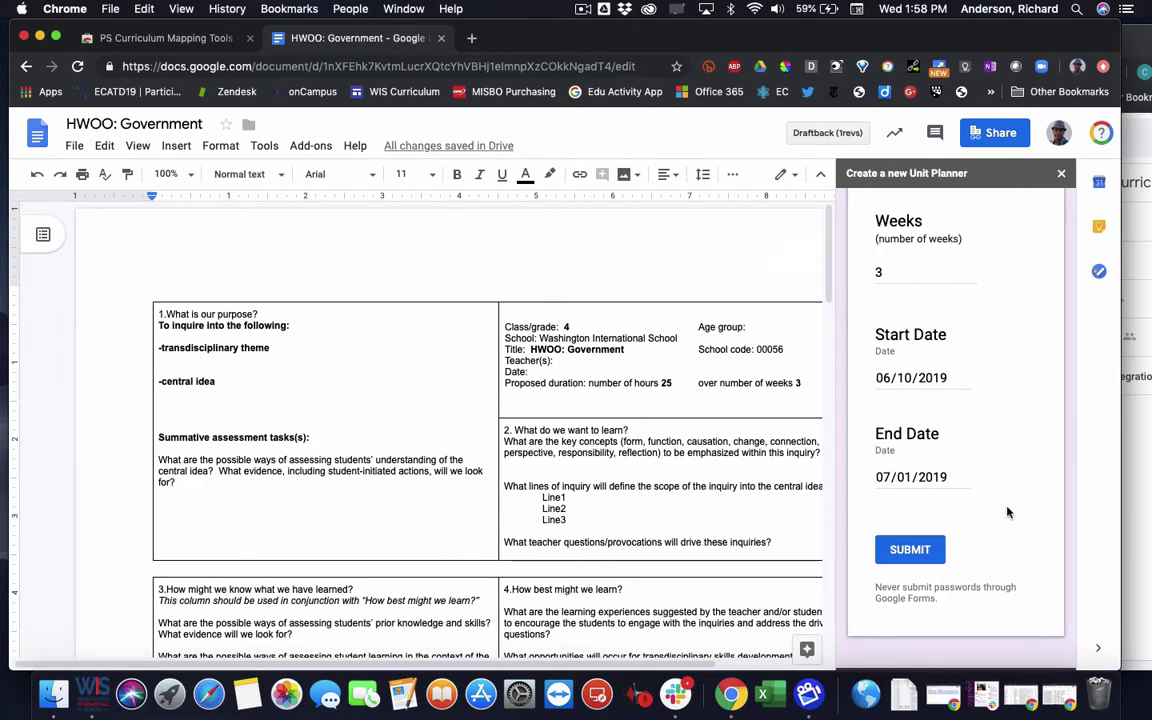
{"action": "scroll", "coordinate": [975, 477], "scroll_direction": "up", "scroll_amount": 2}
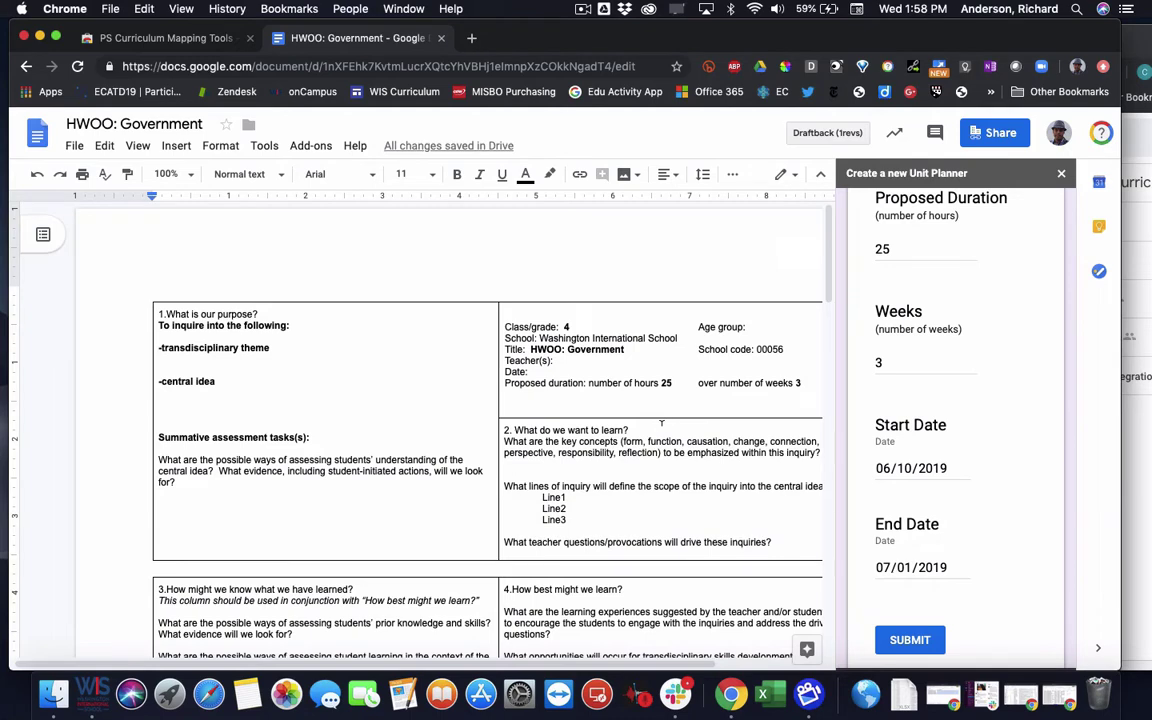
{"action": "left_click", "coordinate": [1062, 174]}
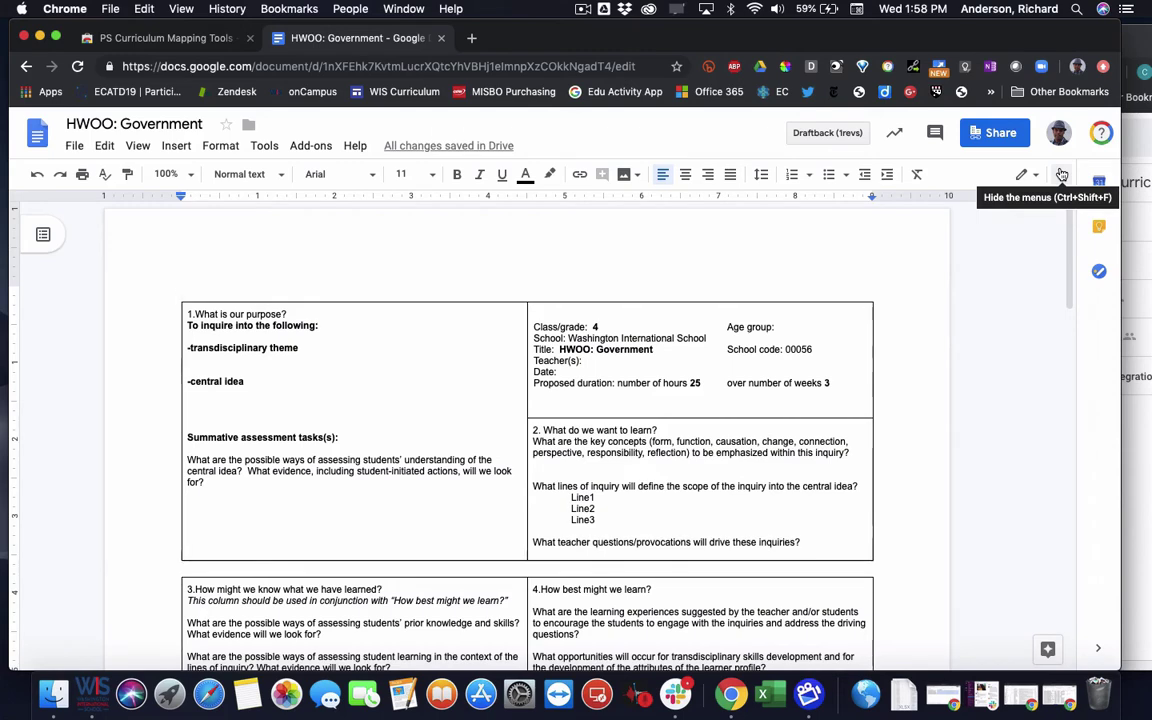
Step: Open the Upload a Resource form from PS Curriculum Mapping Tools
{"action": "left_click", "coordinate": [318, 149]}
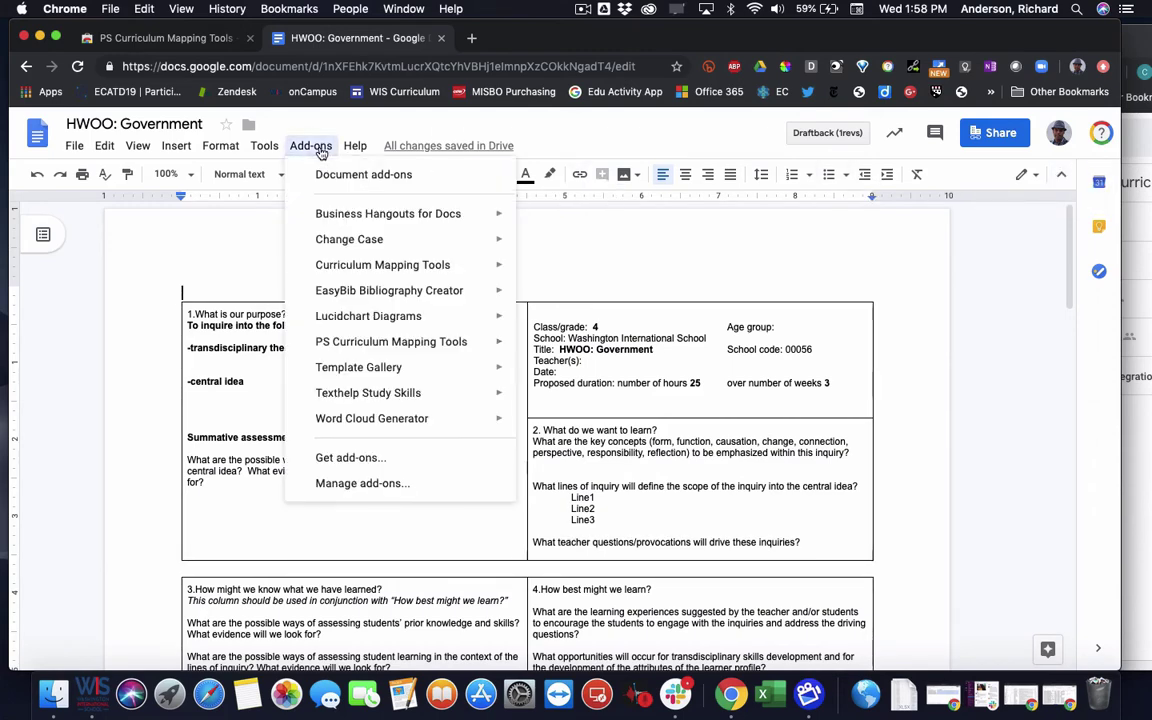
{"action": "mouse_move", "coordinate": [403, 414]}
{"action": "mouse_move", "coordinate": [432, 343]}
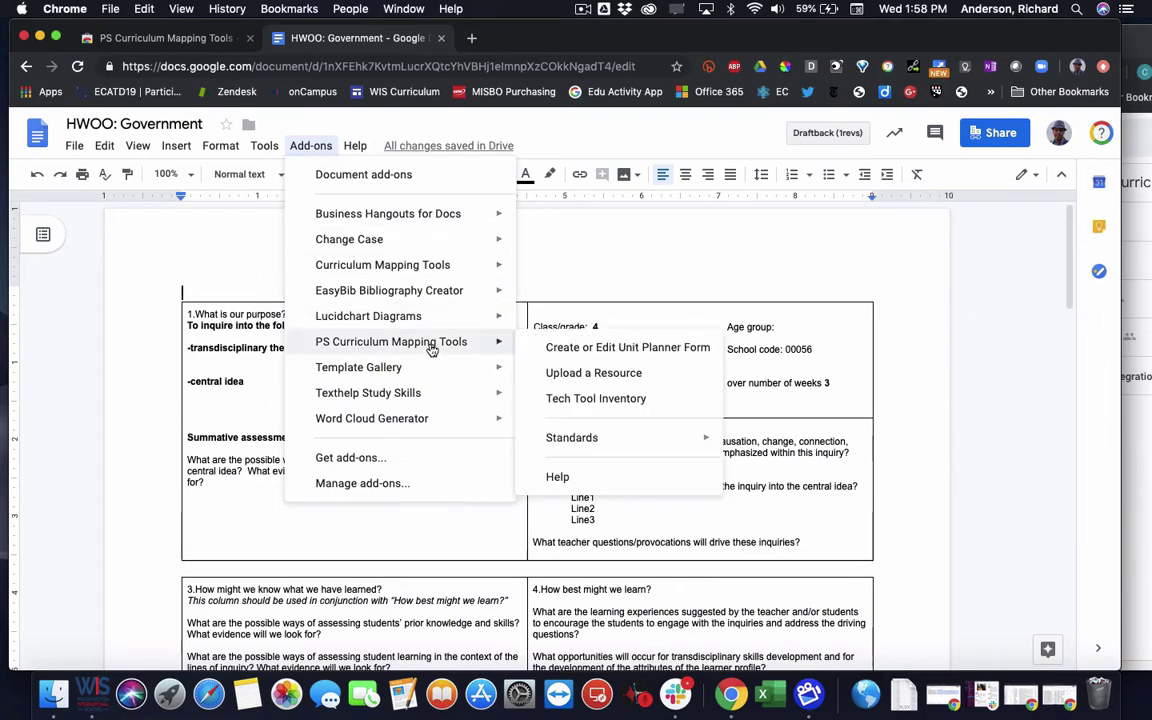
{"action": "left_click", "coordinate": [595, 372]}
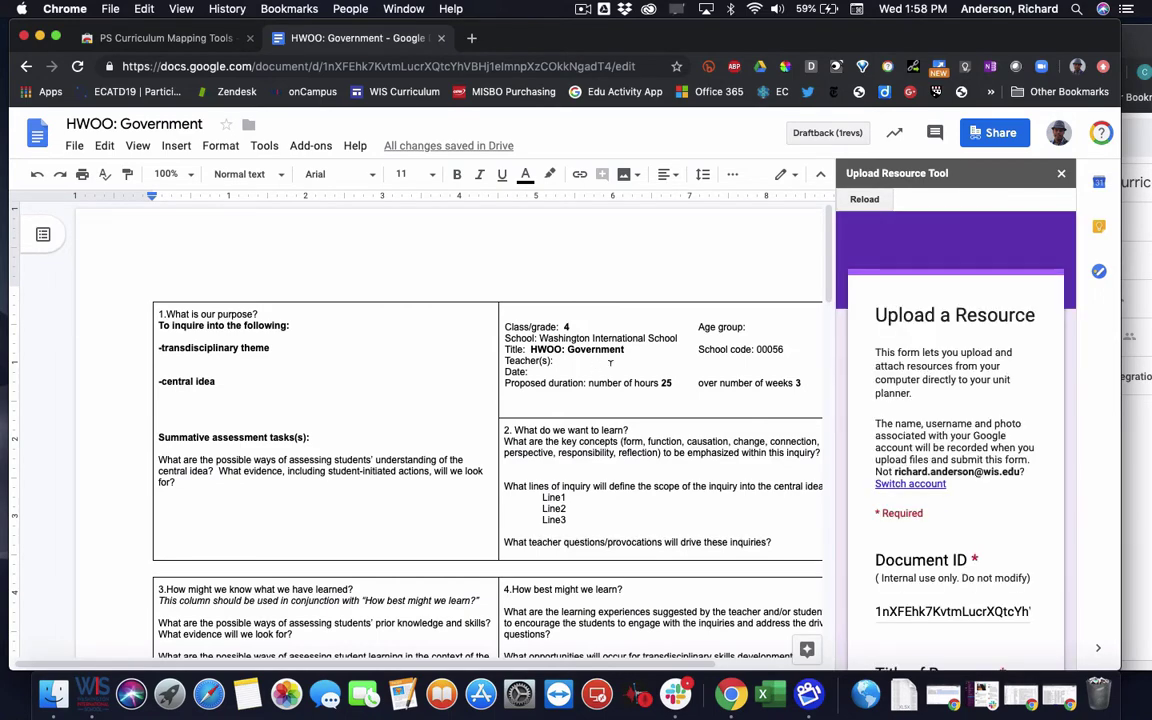
Step: Select and copy the inquiry line Line1 from the planner table
{"action": "scroll", "coordinate": [960, 420], "scroll_direction": "down", "scroll_amount": 5}
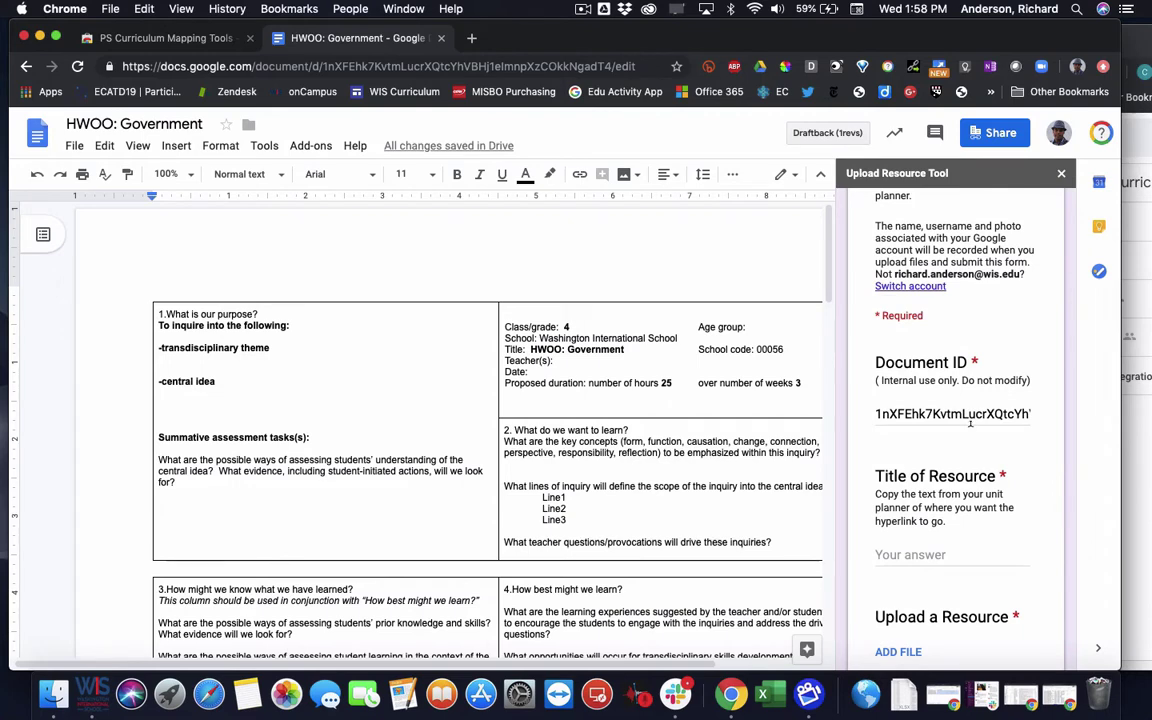
{"action": "scroll", "coordinate": [568, 530], "scroll_direction": "down", "scroll_amount": 2}
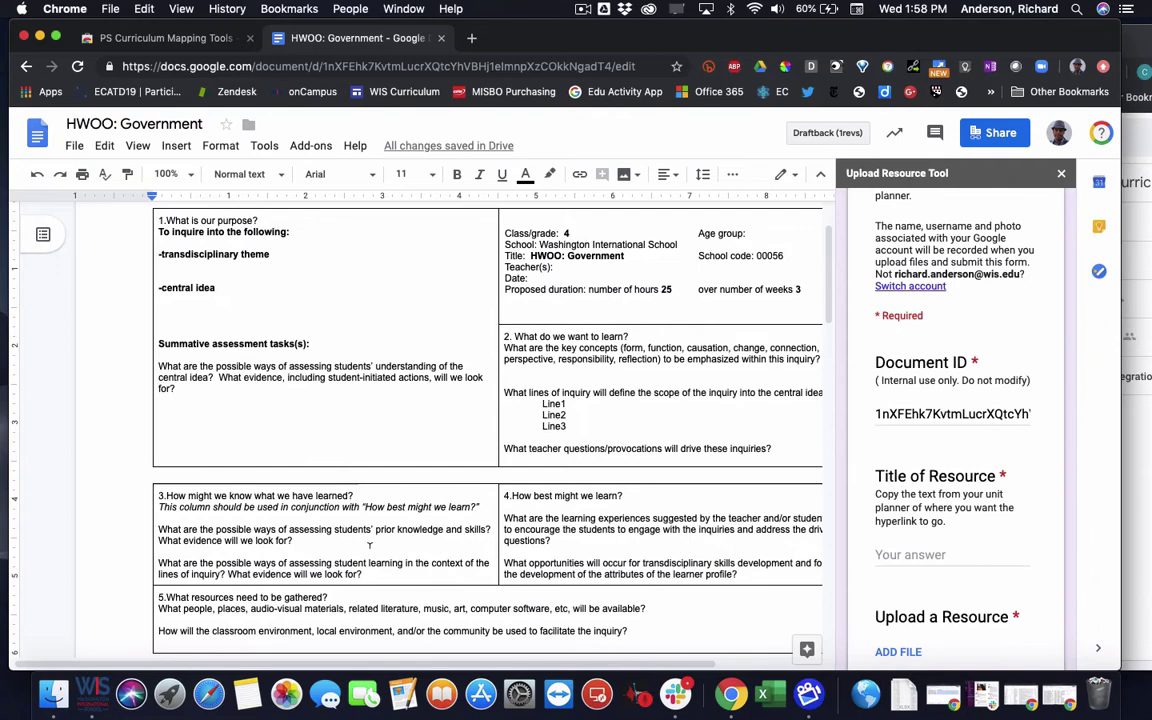
{"action": "scroll", "coordinate": [371, 526], "scroll_direction": "down", "scroll_amount": 2}
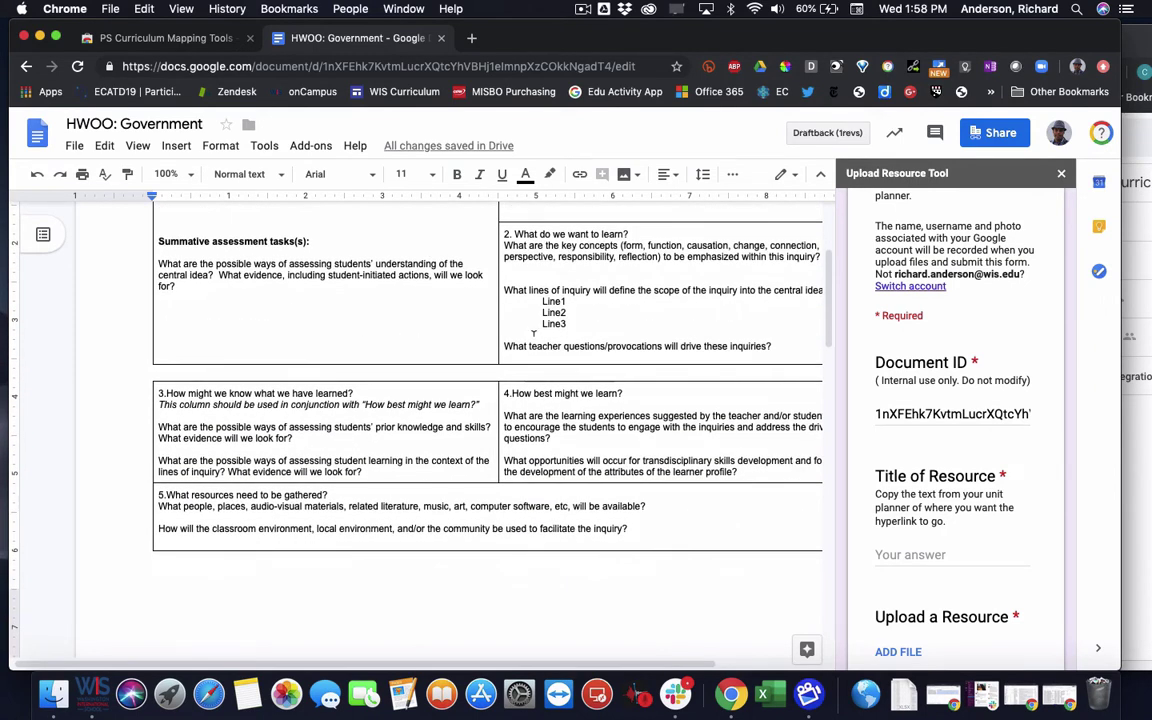
{"action": "double_click", "coordinate": [548, 301]}
{"action": "key", "text": "cmd+c"}
{"action": "scroll", "coordinate": [546, 297], "scroll_direction": "right", "scroll_amount": 2}
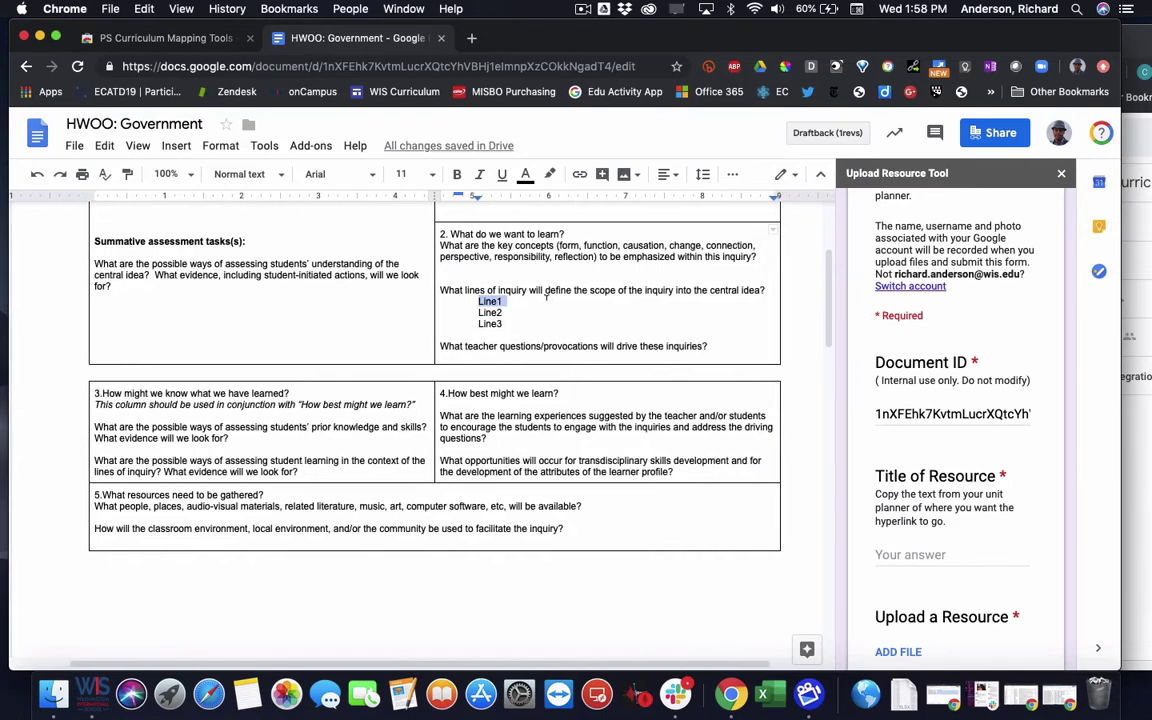
{"action": "key", "text": "super+shift+comma"}
{"action": "key", "text": "super+shift+comma"}
Step: Paste Line1 as the Title of Resource
{"action": "left_click", "coordinate": [912, 553]}
{"action": "key", "text": "cmd+v"}
{"action": "scroll", "coordinate": [912, 553], "scroll_direction": "down", "scroll_amount": 2}
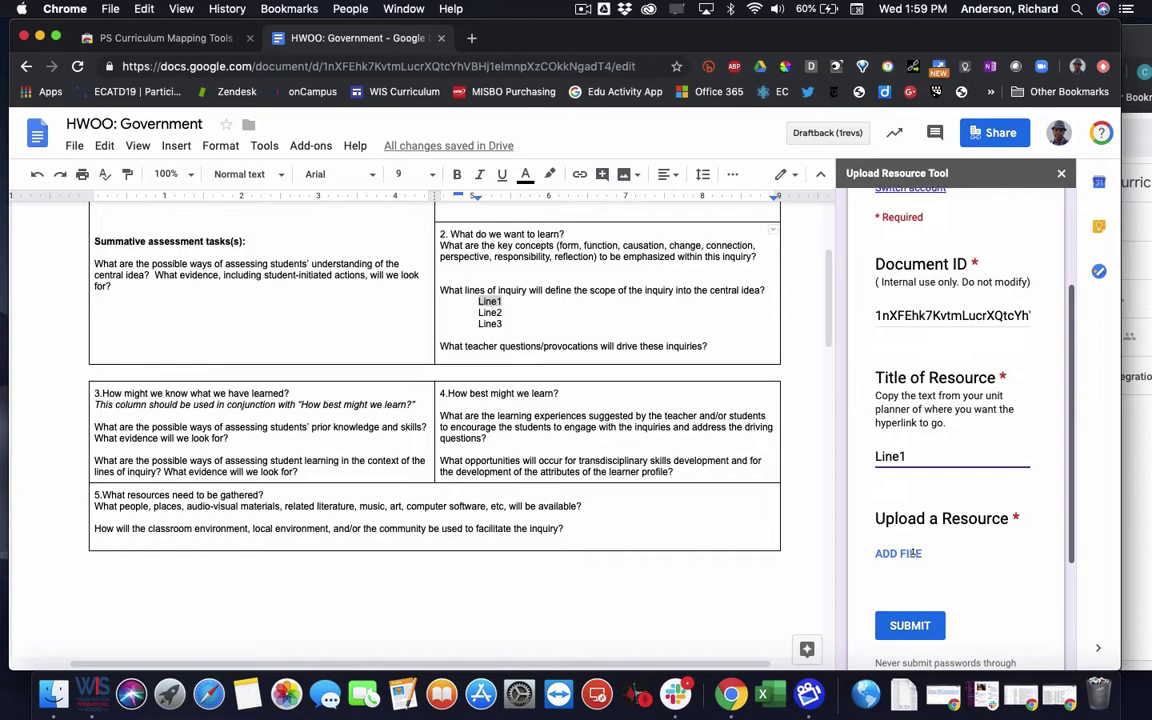
Step: Attach and upload the PS Timeline file from the Documents folder
{"action": "left_click", "coordinate": [900, 551]}
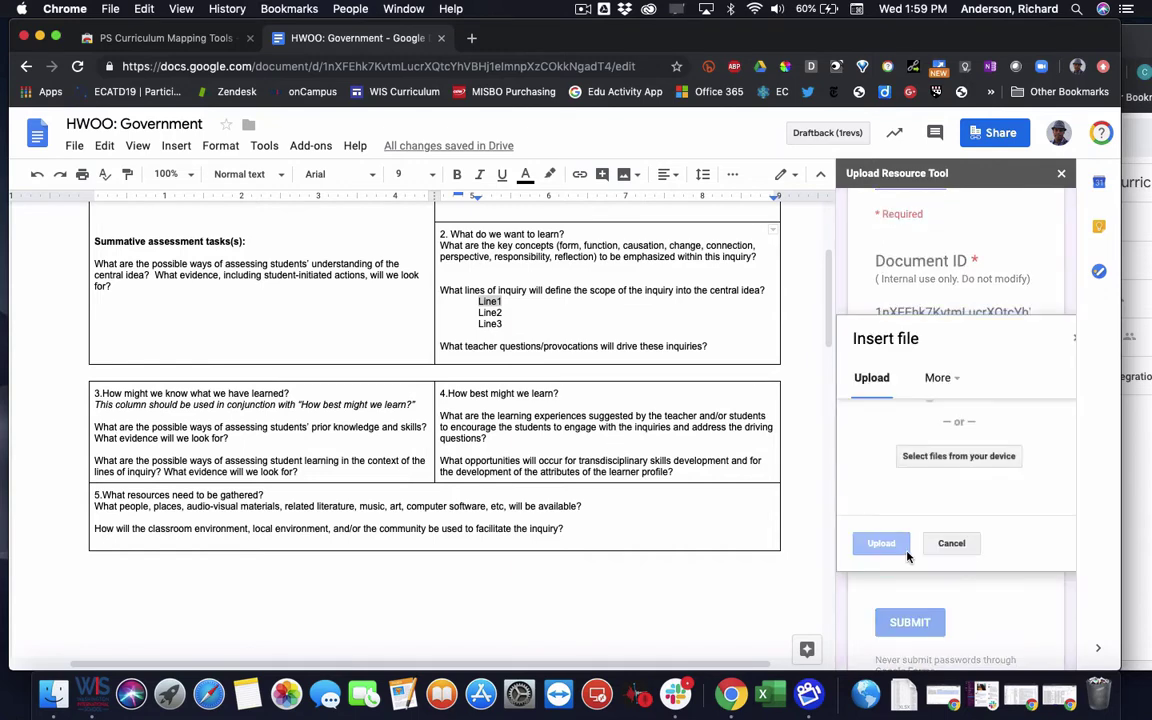
{"action": "left_click", "coordinate": [970, 457]}
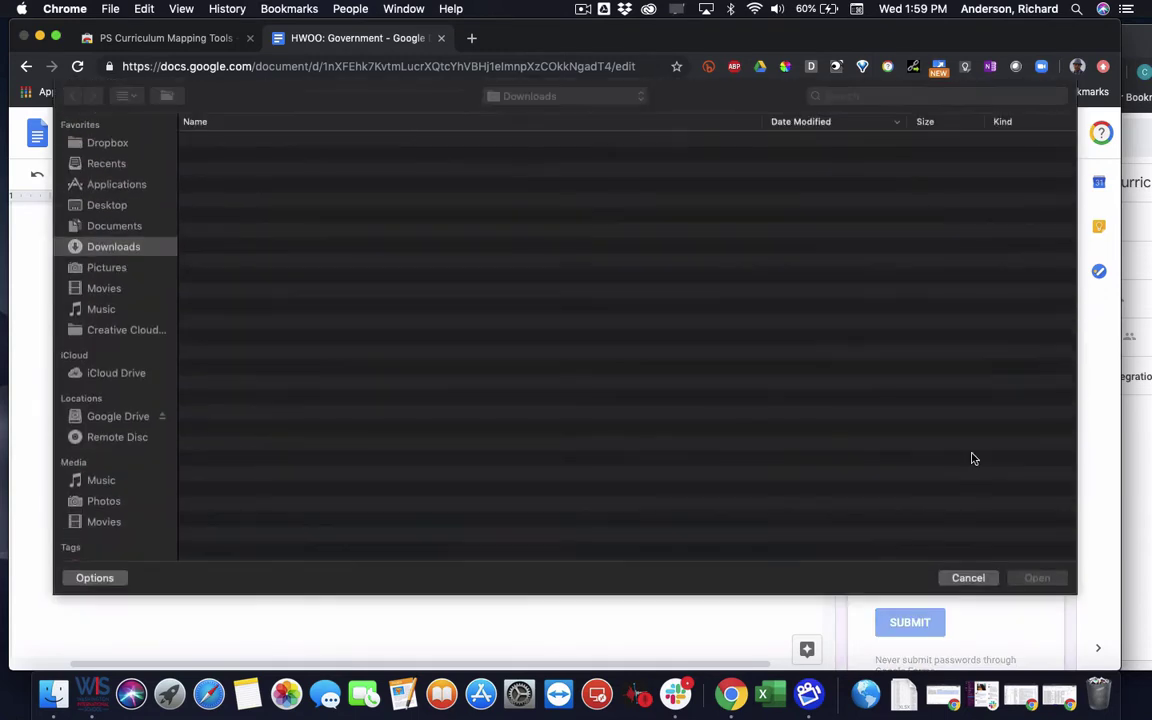
{"action": "left_click", "coordinate": [104, 228]}
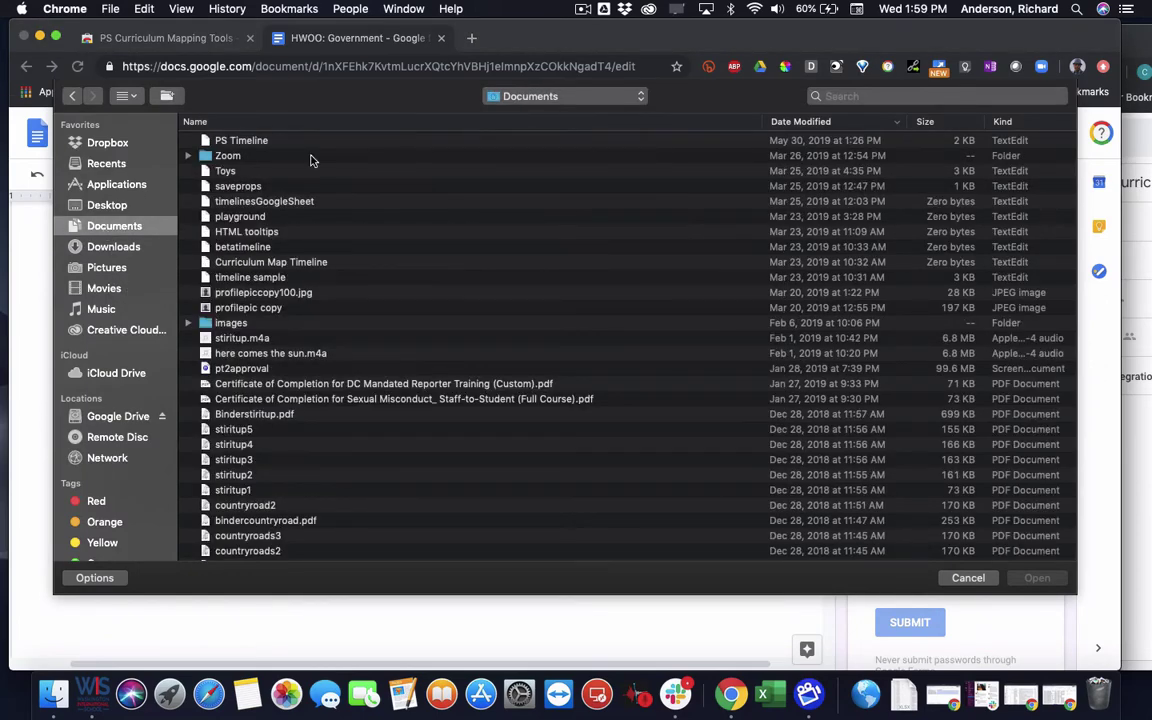
{"action": "left_click", "coordinate": [243, 143]}
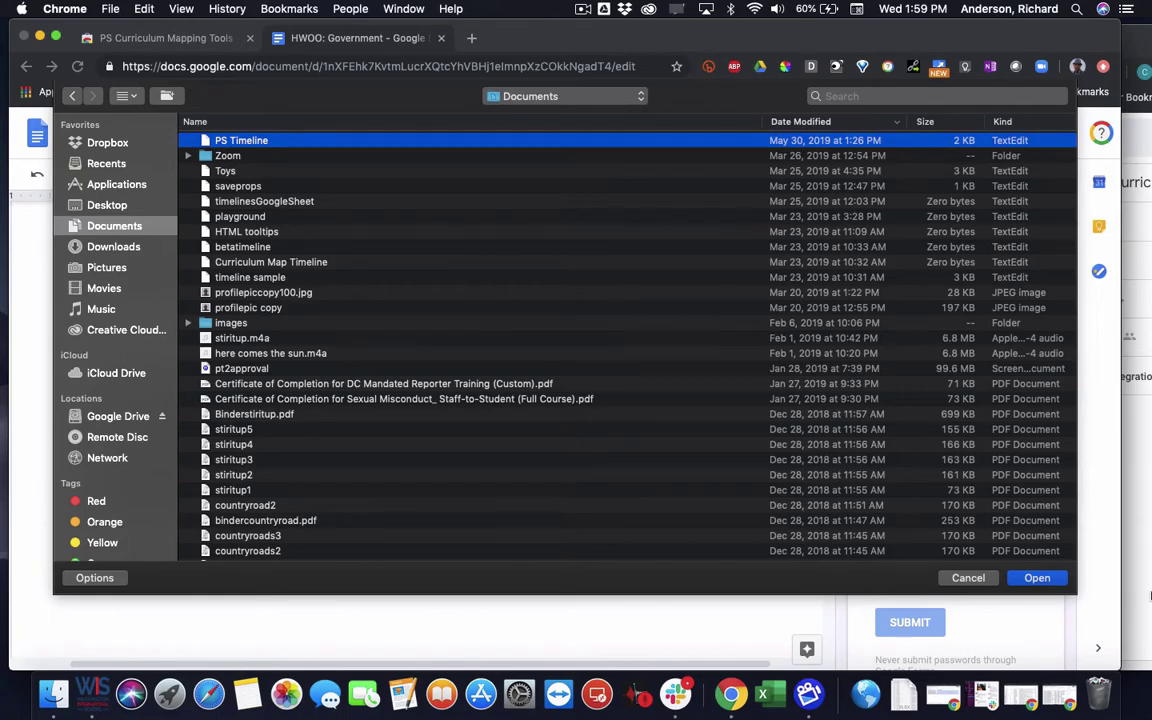
{"action": "left_click", "coordinate": [1037, 578]}
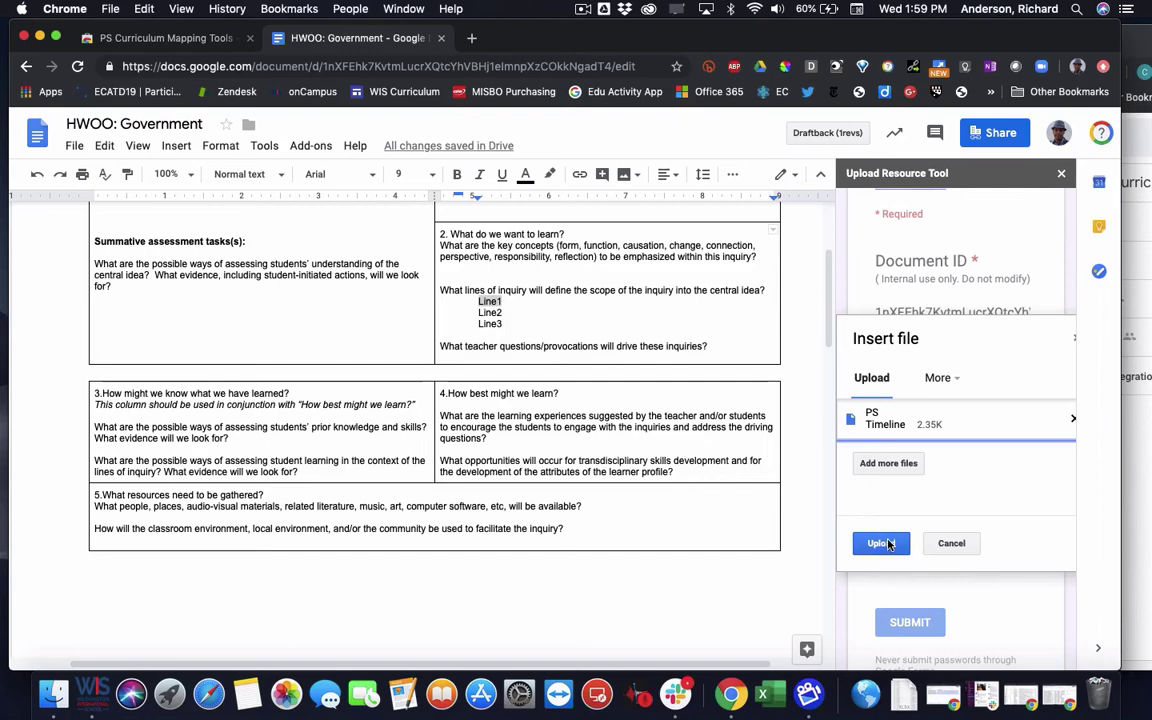
{"action": "left_click", "coordinate": [886, 544]}
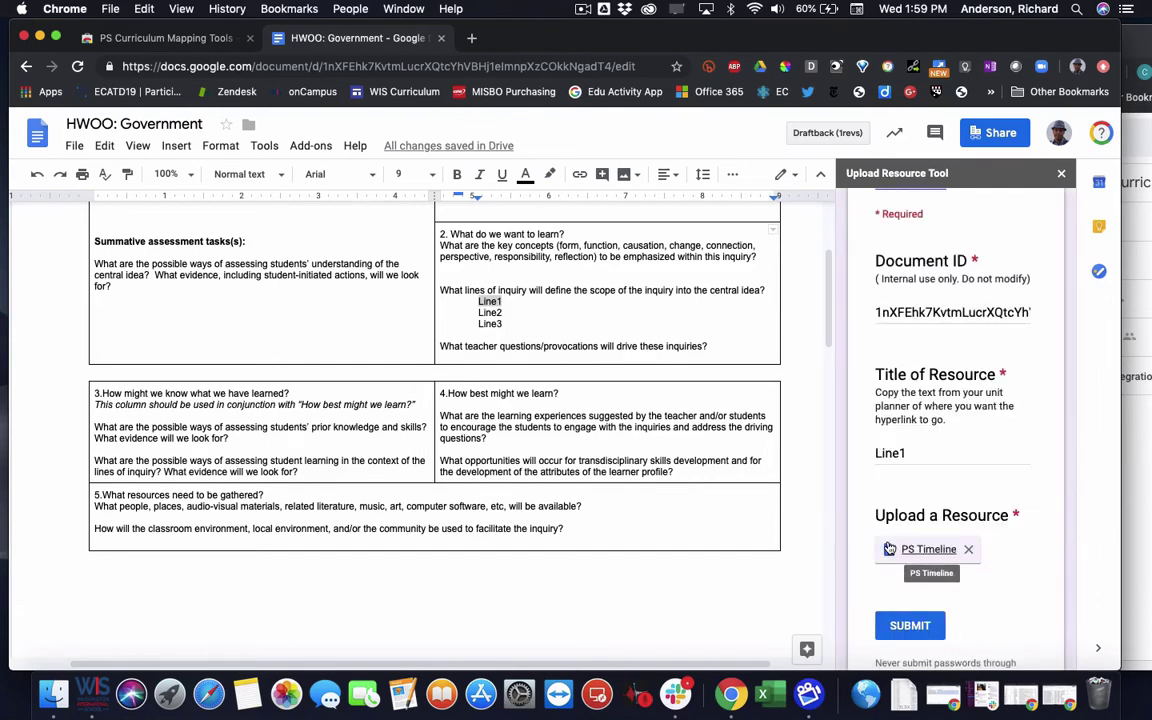
Step: Submit the resource so Line1 links to PS Timeline, then reset the form
{"action": "scroll", "coordinate": [1032, 594], "scroll_direction": "down", "scroll_amount": 1}
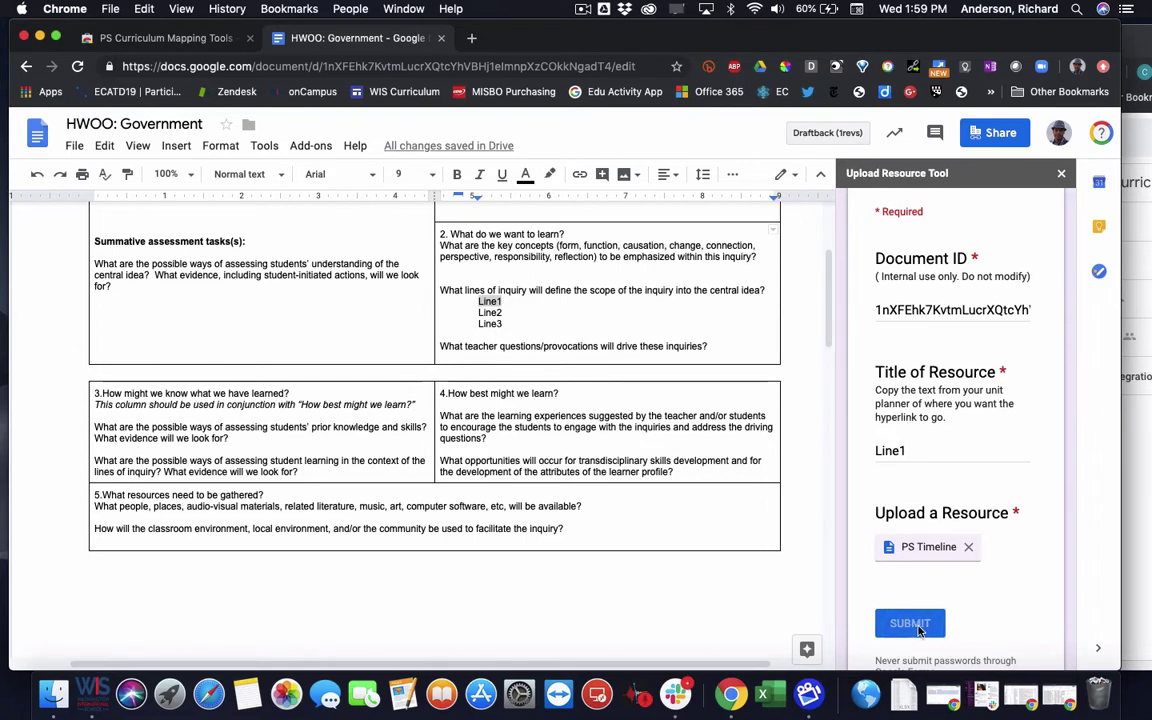
{"action": "left_click", "coordinate": [919, 631]}
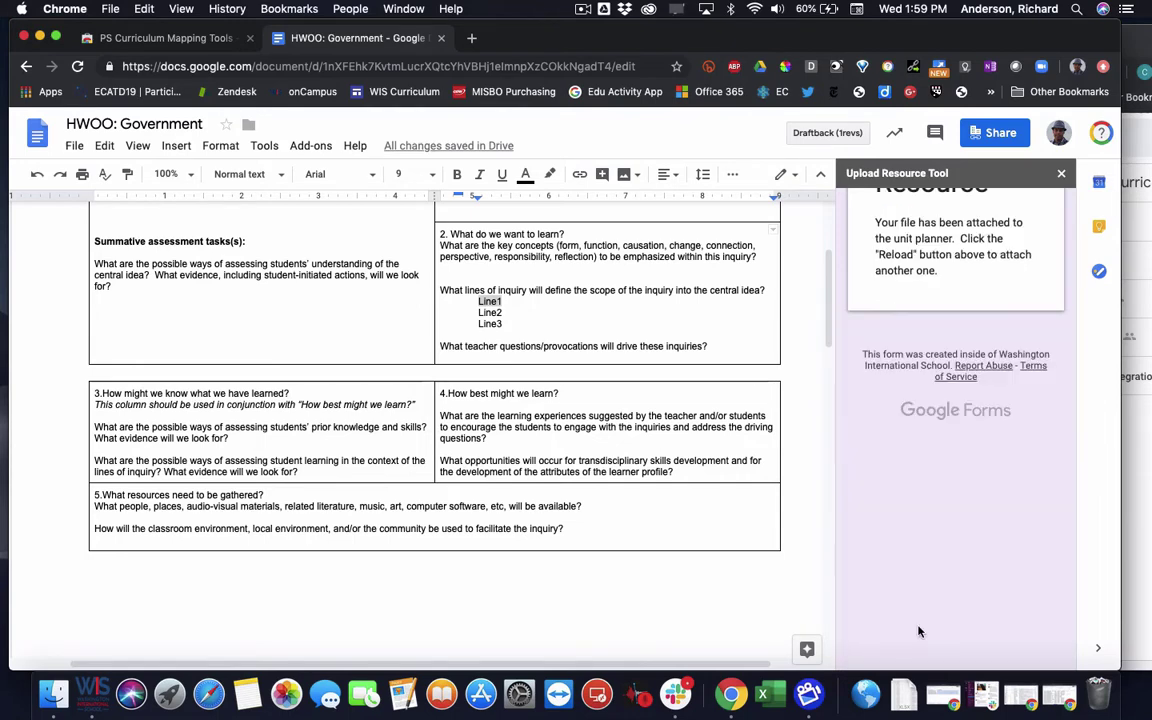
{"action": "scroll", "coordinate": [940, 511], "scroll_direction": "up", "scroll_amount": 2}
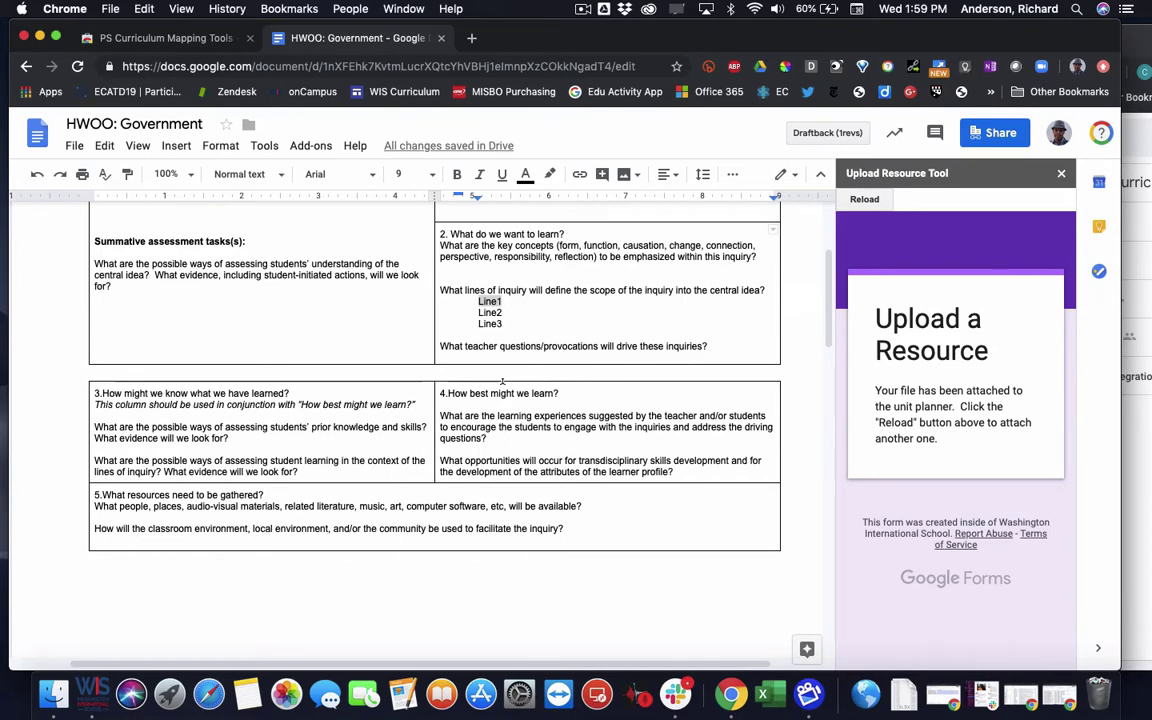
{"action": "key", "text": "ctrl+v"}
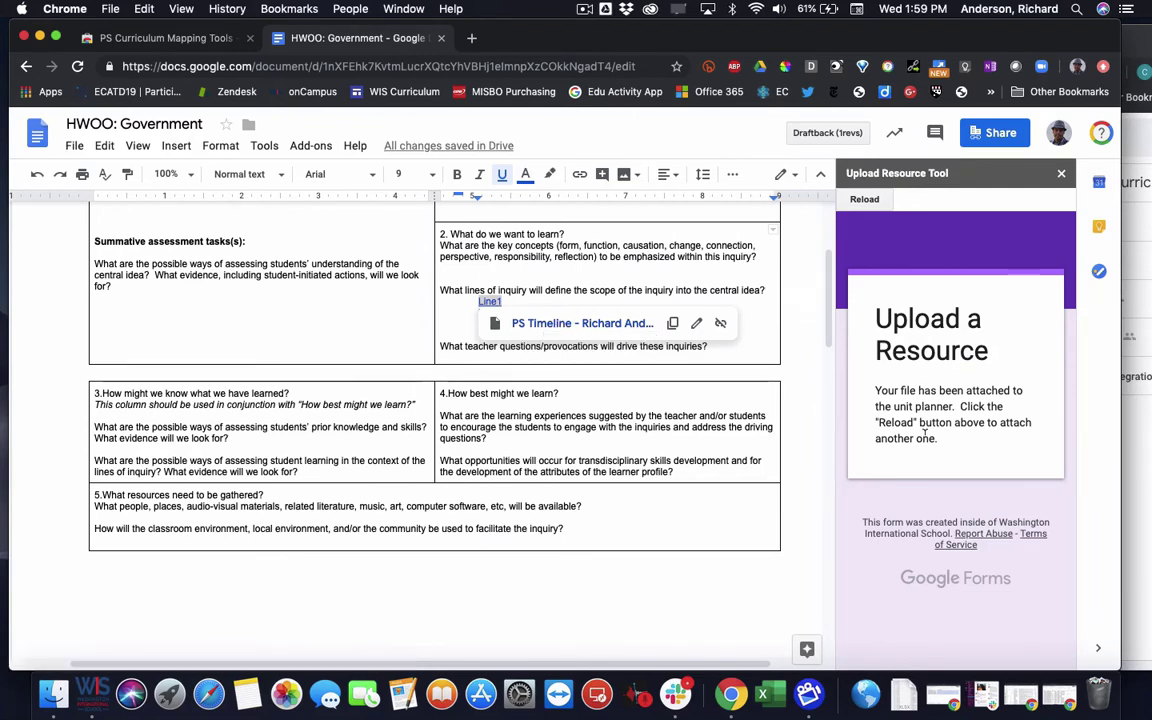
{"action": "left_click", "coordinate": [865, 200]}
{"action": "scroll", "coordinate": [948, 350], "scroll_direction": "down", "scroll_amount": 3}
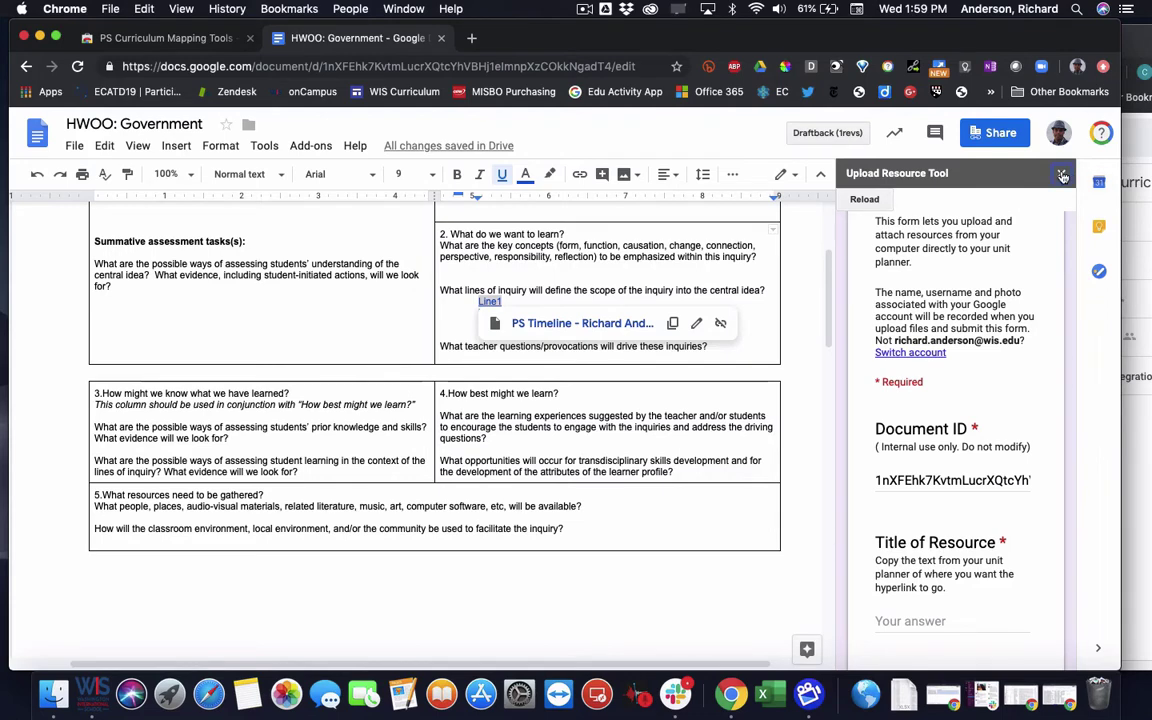
Step: Close the upload panel and open the Tech Tool Inventory form from PS Curriculum Mapping Tools
{"action": "left_click", "coordinate": [1062, 176]}
{"action": "left_click", "coordinate": [964, 393]}
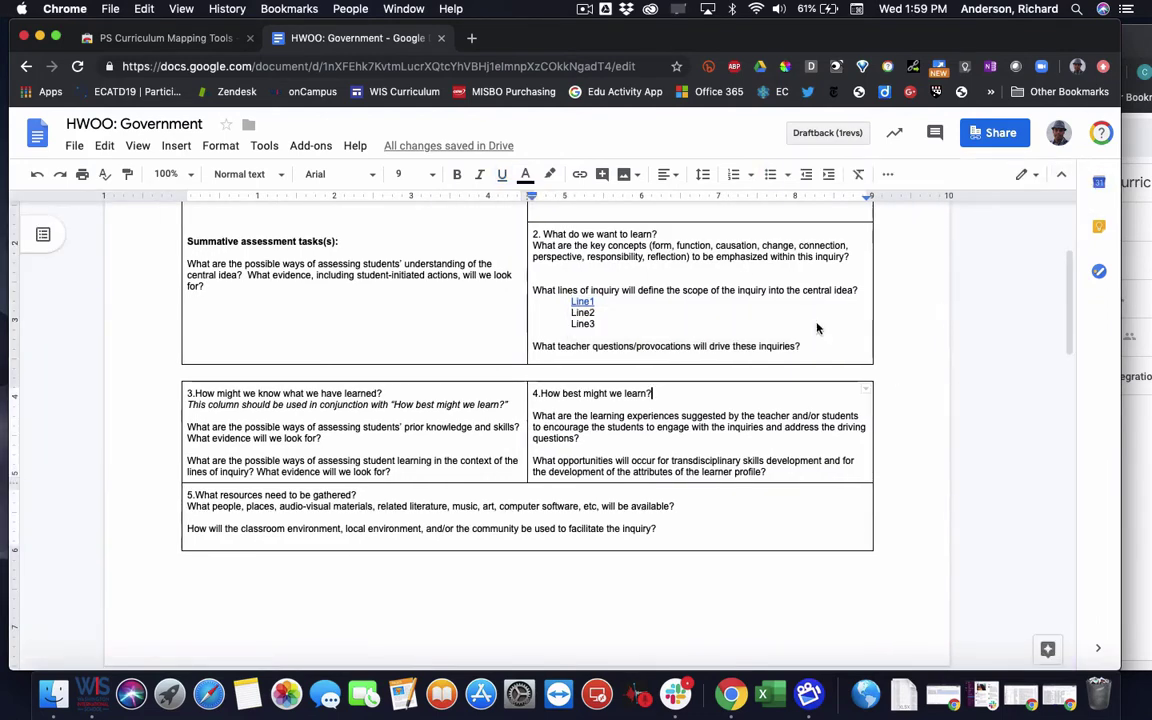
{"action": "left_click", "coordinate": [310, 146]}
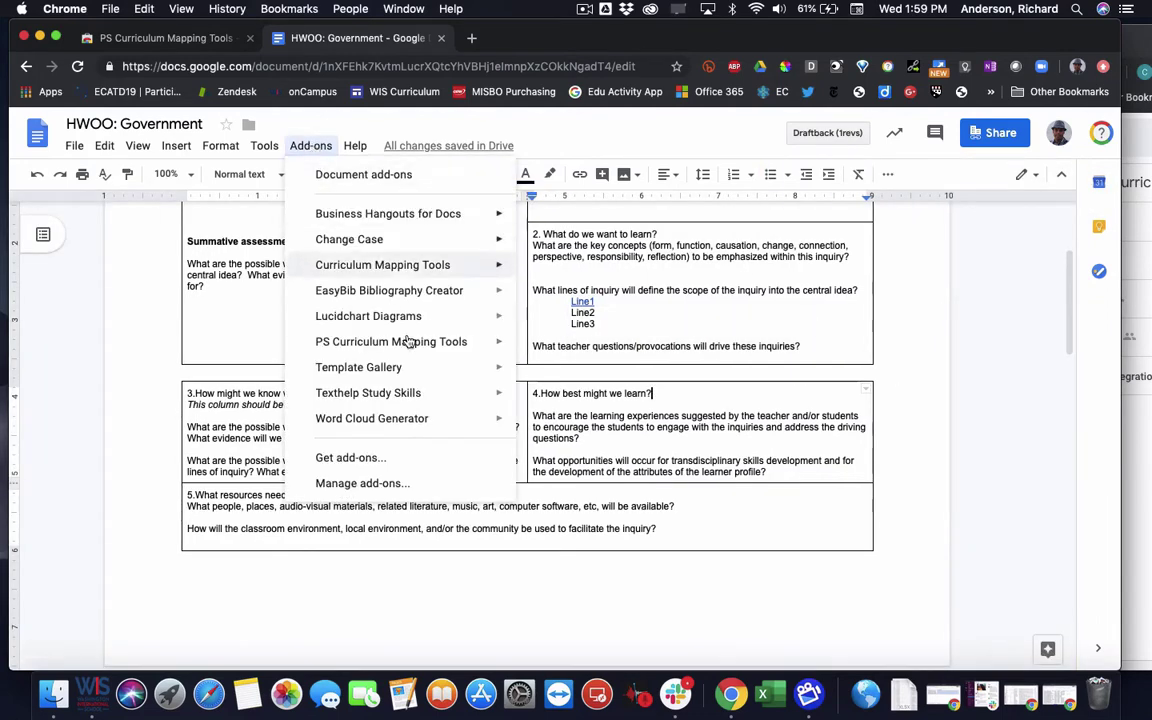
{"action": "mouse_move", "coordinate": [476, 359]}
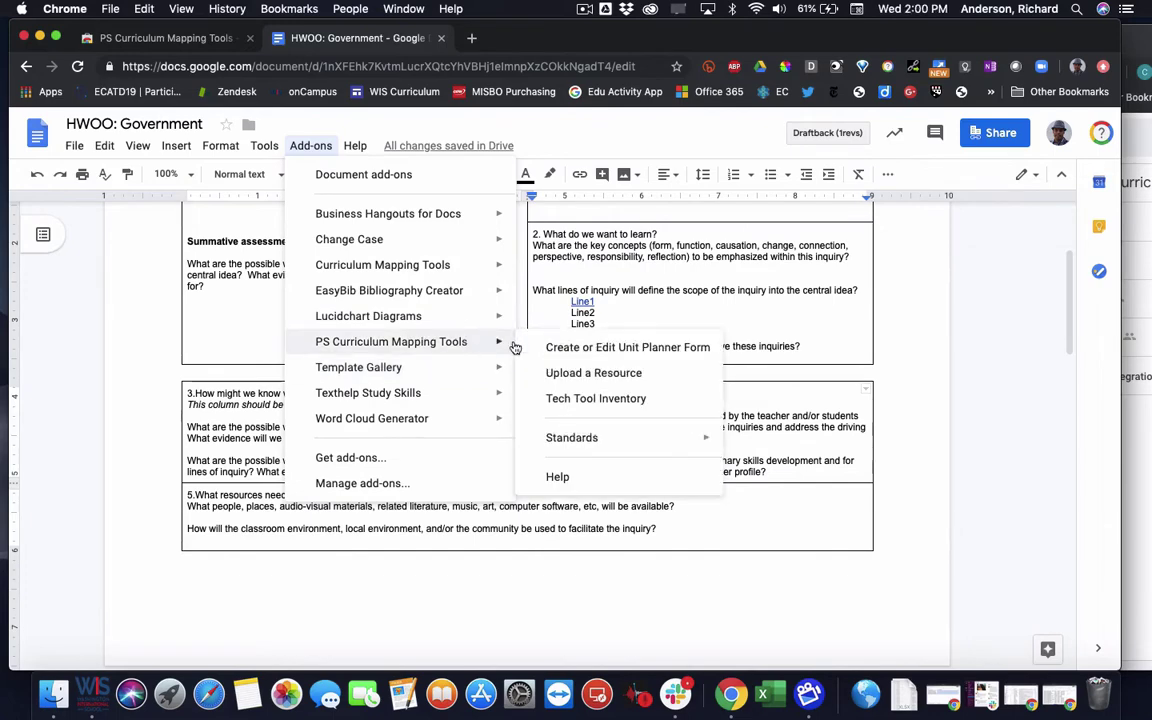
{"action": "left_click", "coordinate": [607, 402]}
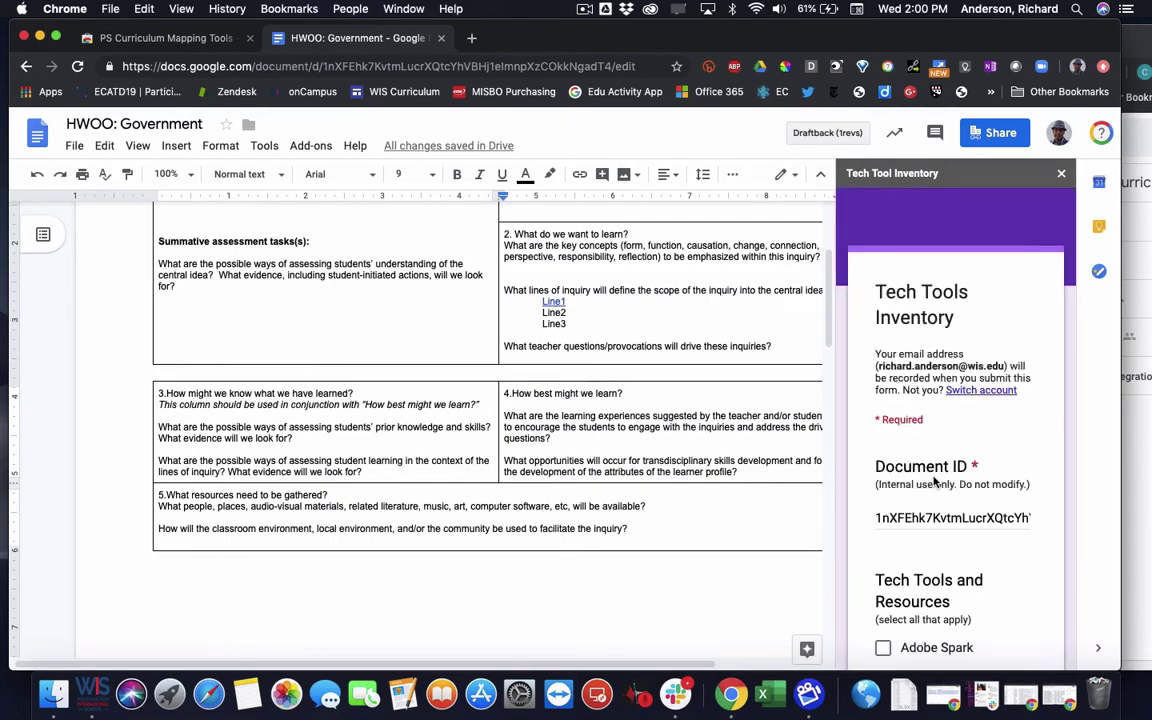
Step: Tick EDpuzzle, Flipgrid and Google Presentation in the Tech Tool Inventory list
{"action": "scroll", "coordinate": [934, 482], "scroll_direction": "down", "scroll_amount": 5}
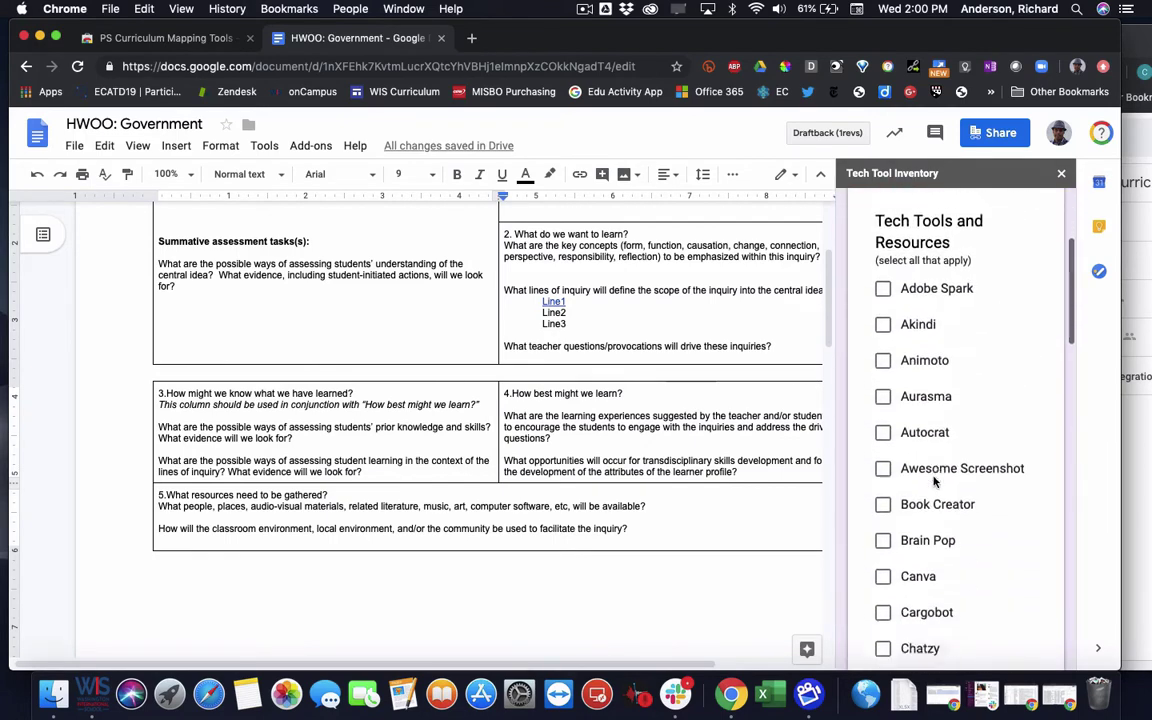
{"action": "scroll", "coordinate": [934, 482], "scroll_direction": "down", "scroll_amount": 3}
{"action": "scroll", "coordinate": [934, 482], "scroll_direction": "down", "scroll_amount": 5}
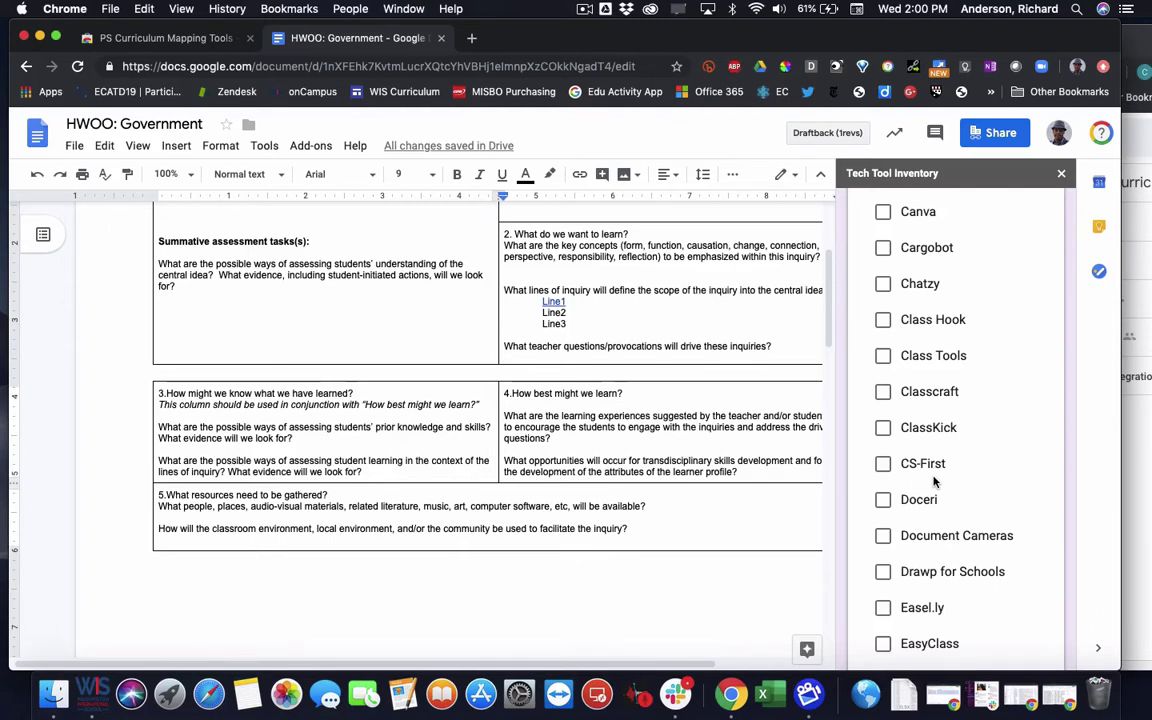
{"action": "scroll", "coordinate": [935, 482], "scroll_direction": "down", "scroll_amount": 2}
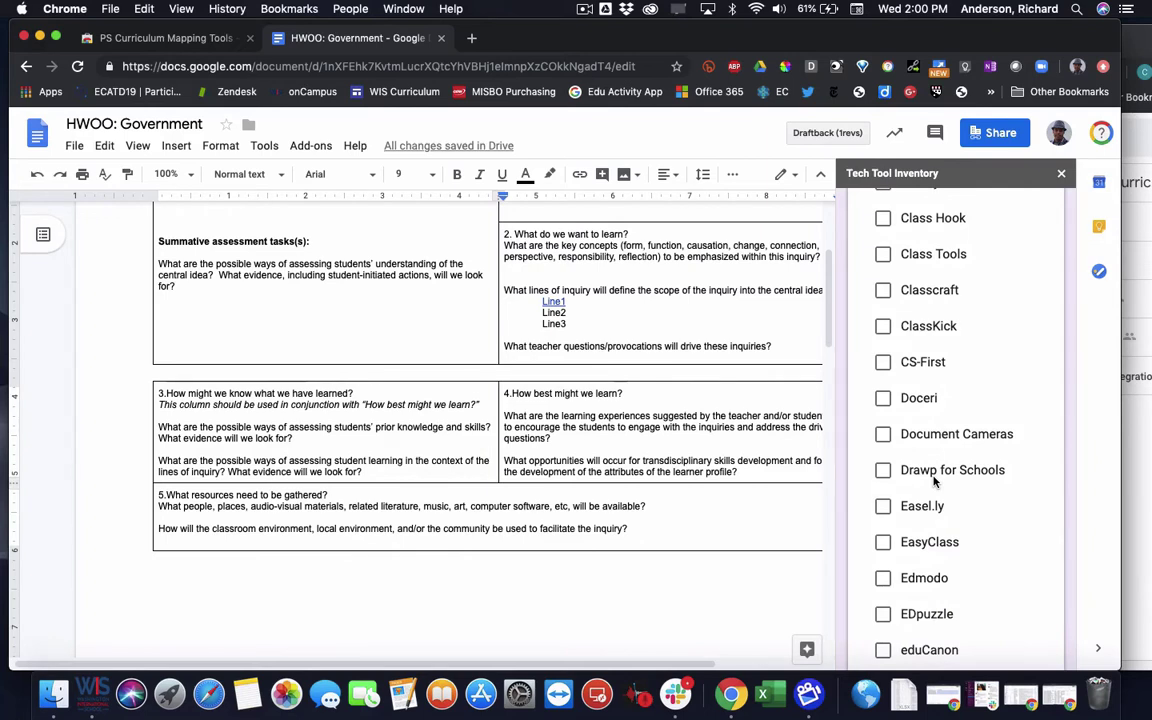
{"action": "scroll", "coordinate": [955, 548], "scroll_direction": "down", "scroll_amount": 4}
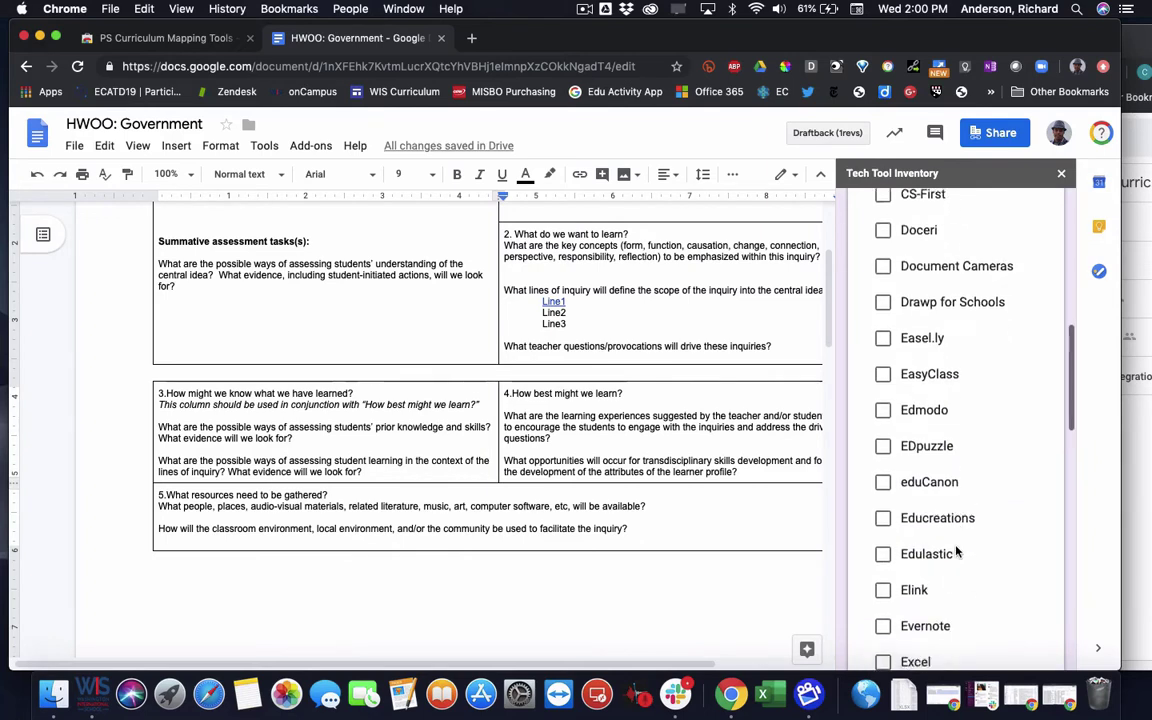
{"action": "left_click", "coordinate": [882, 410]}
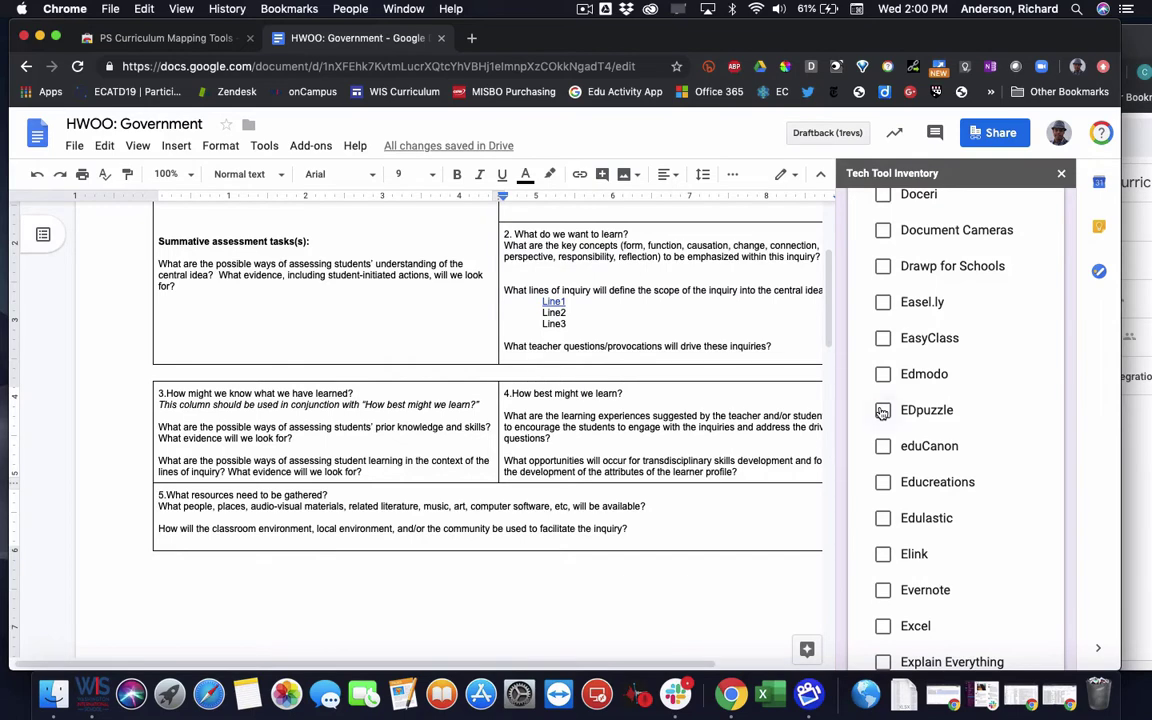
{"action": "scroll", "coordinate": [882, 410], "scroll_direction": "down", "scroll_amount": 4}
{"action": "scroll", "coordinate": [882, 410], "scroll_direction": "down", "scroll_amount": 2}
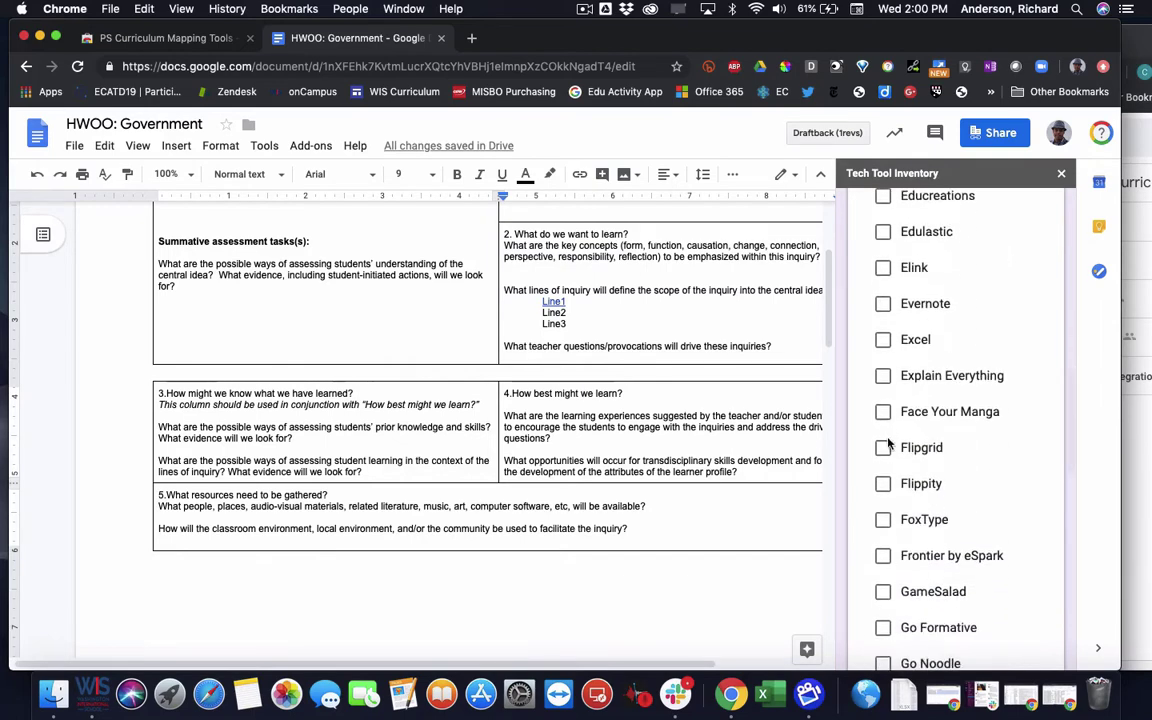
{"action": "left_click", "coordinate": [882, 589]}
{"action": "scroll", "coordinate": [885, 456], "scroll_direction": "down", "scroll_amount": 7}
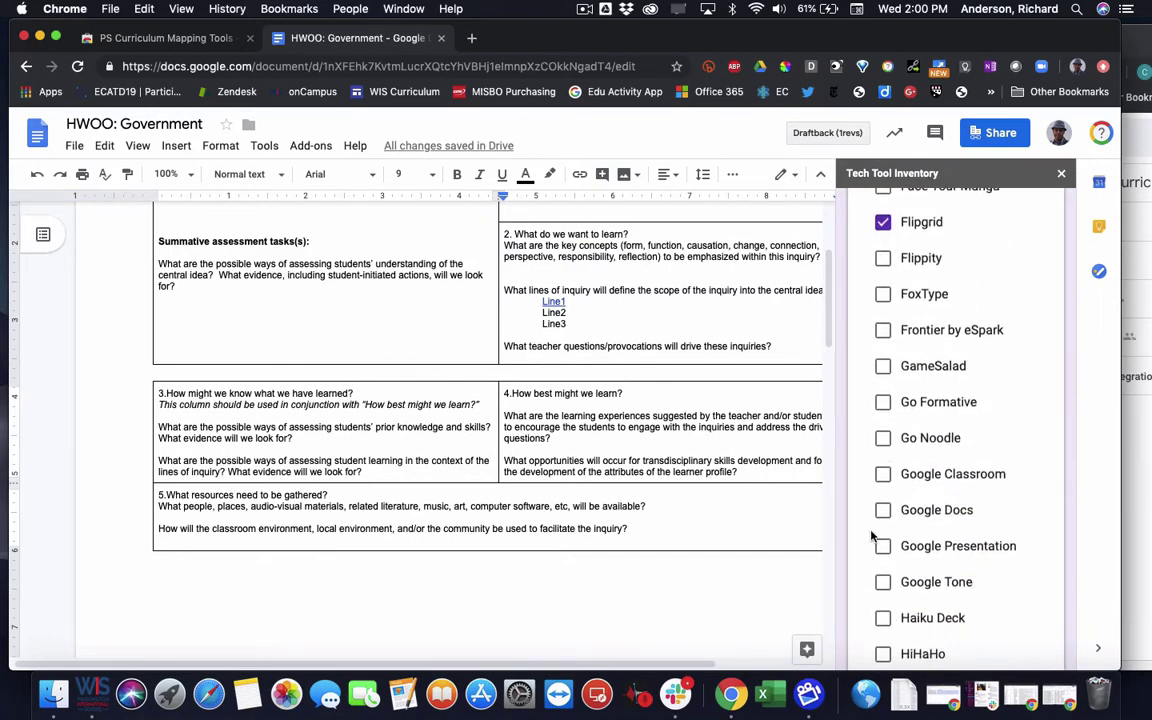
{"action": "left_click", "coordinate": [883, 547]}
Step: Submit the selected tech tools to the unit planner
{"action": "scroll", "coordinate": [883, 551], "scroll_direction": "down", "scroll_amount": 20}
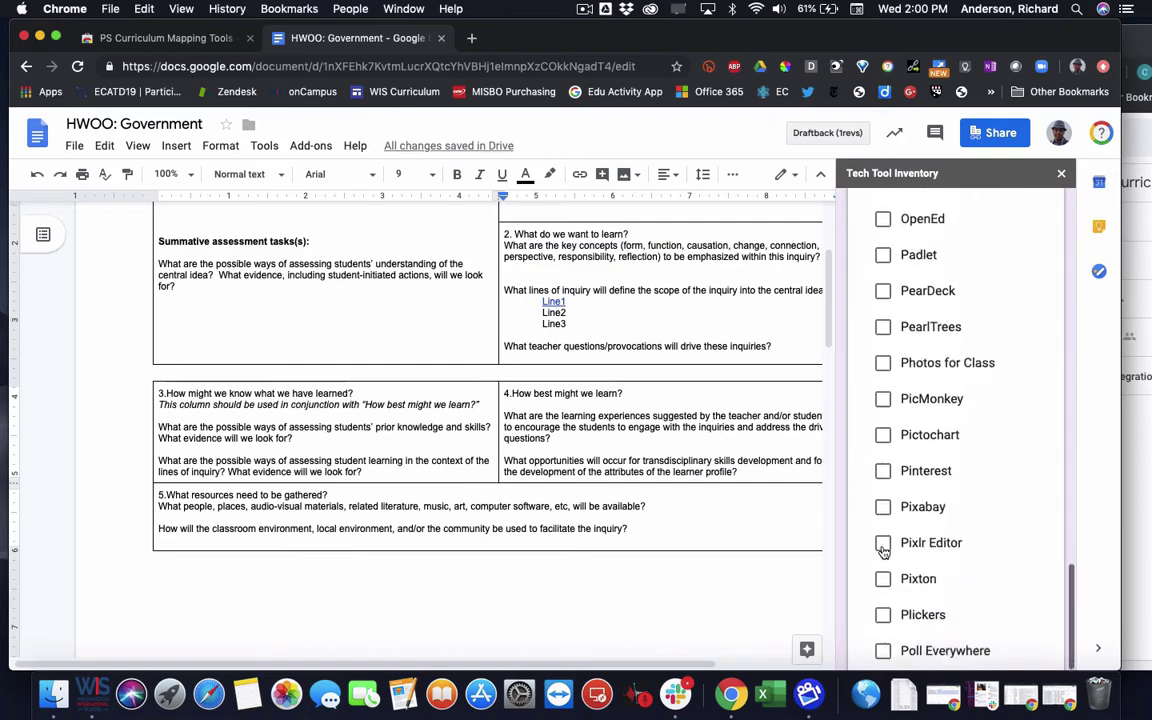
{"action": "scroll", "coordinate": [884, 552], "scroll_direction": "down", "scroll_amount": 20}
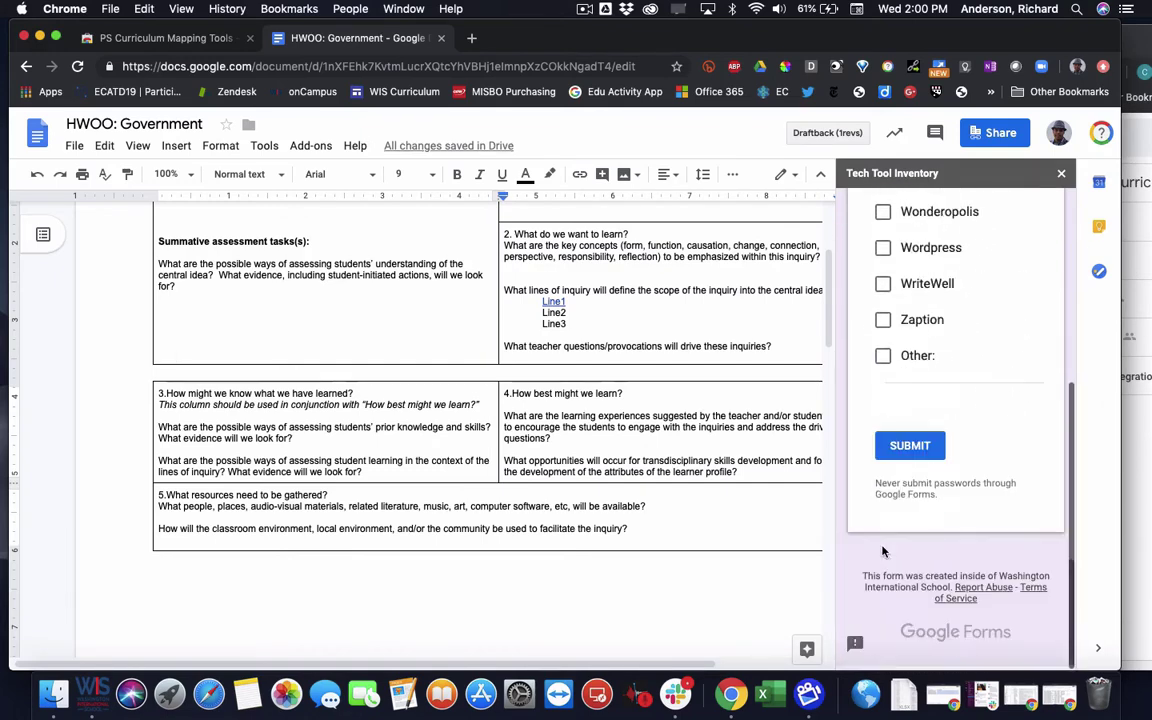
{"action": "left_click", "coordinate": [910, 450]}
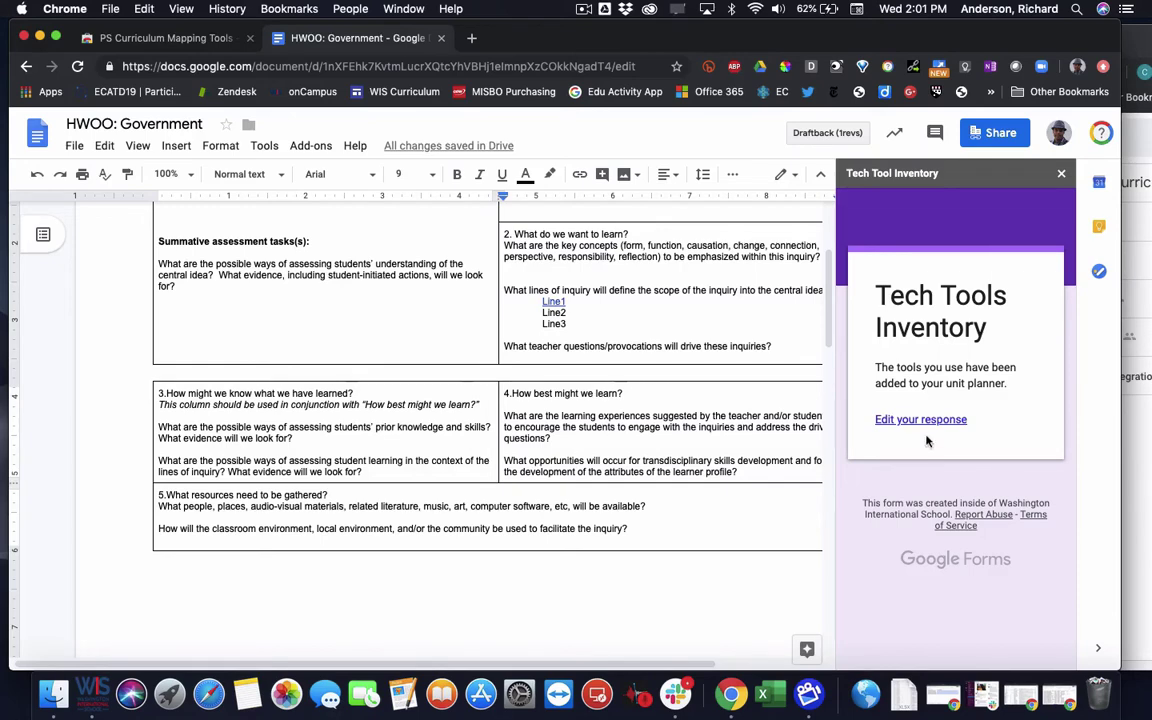
Step: Close the inventory sidebar and open Add-ons > PS Curriculum Mapping Tools > Standards > Grade 4
{"action": "left_click", "coordinate": [1064, 173]}
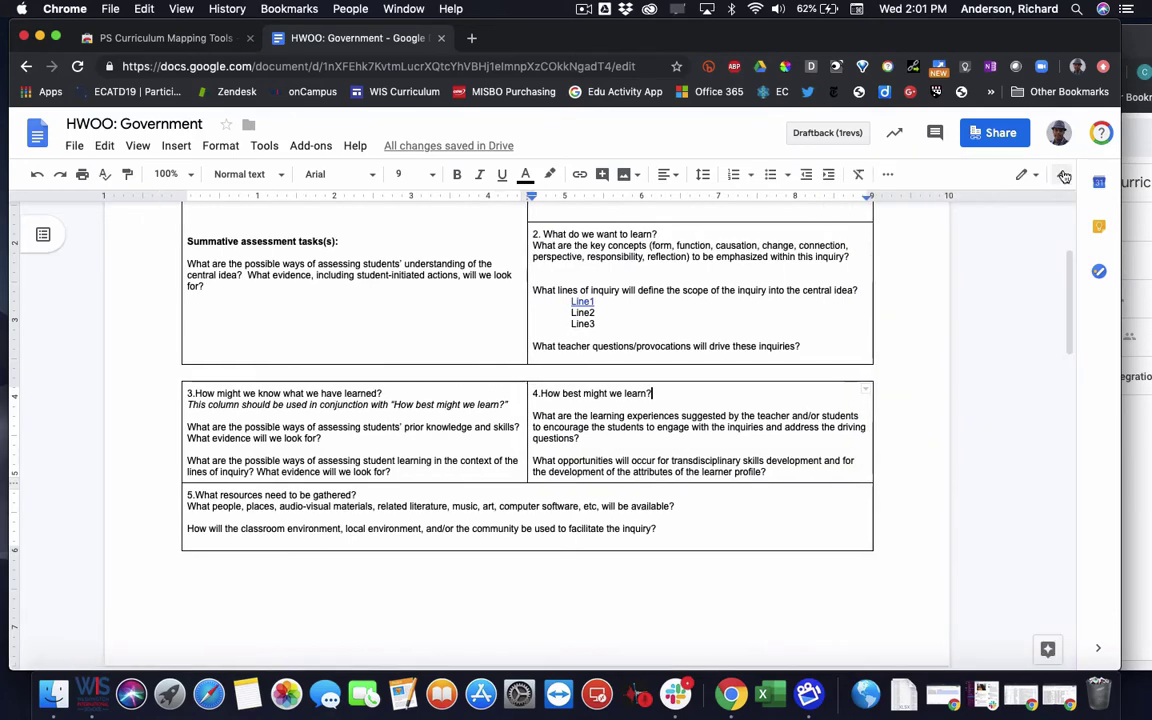
{"action": "left_click", "coordinate": [311, 145]}
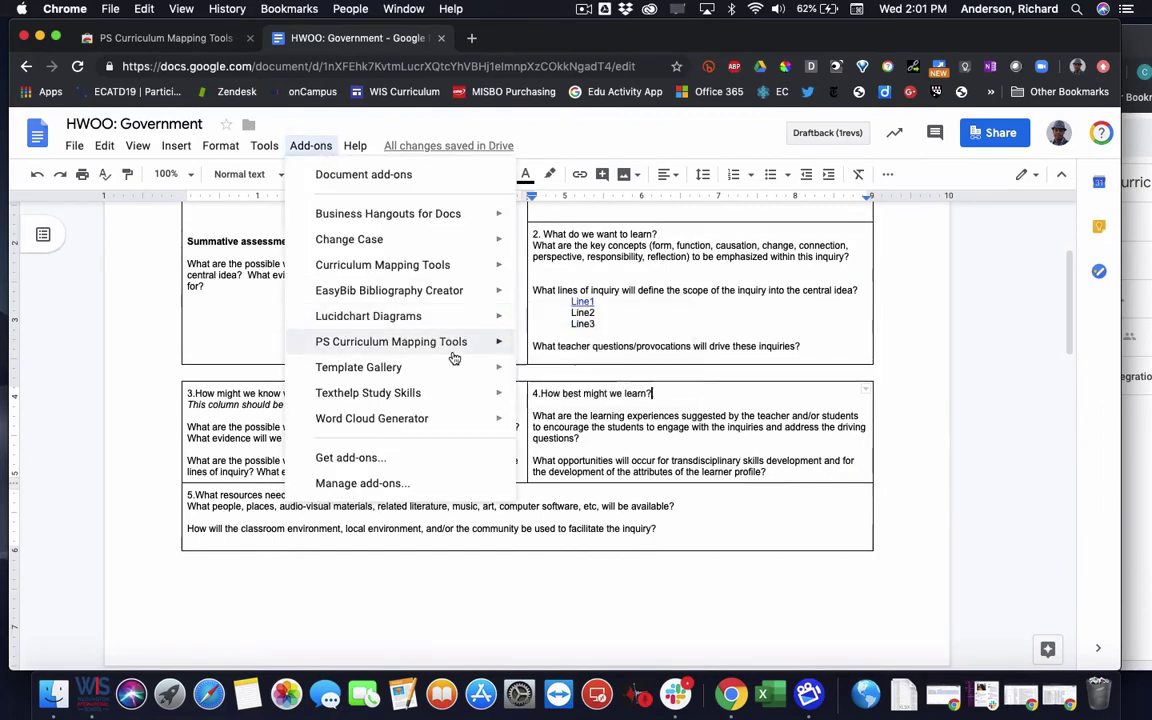
{"action": "mouse_move", "coordinate": [455, 345]}
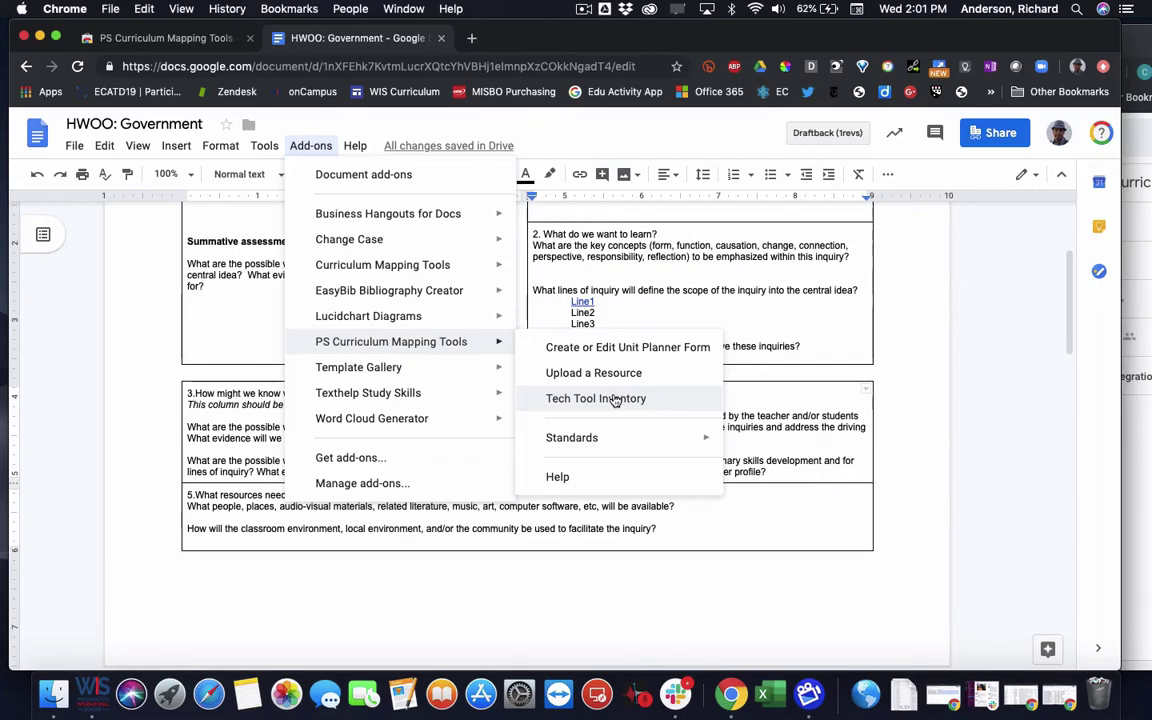
{"action": "mouse_move", "coordinate": [617, 438]}
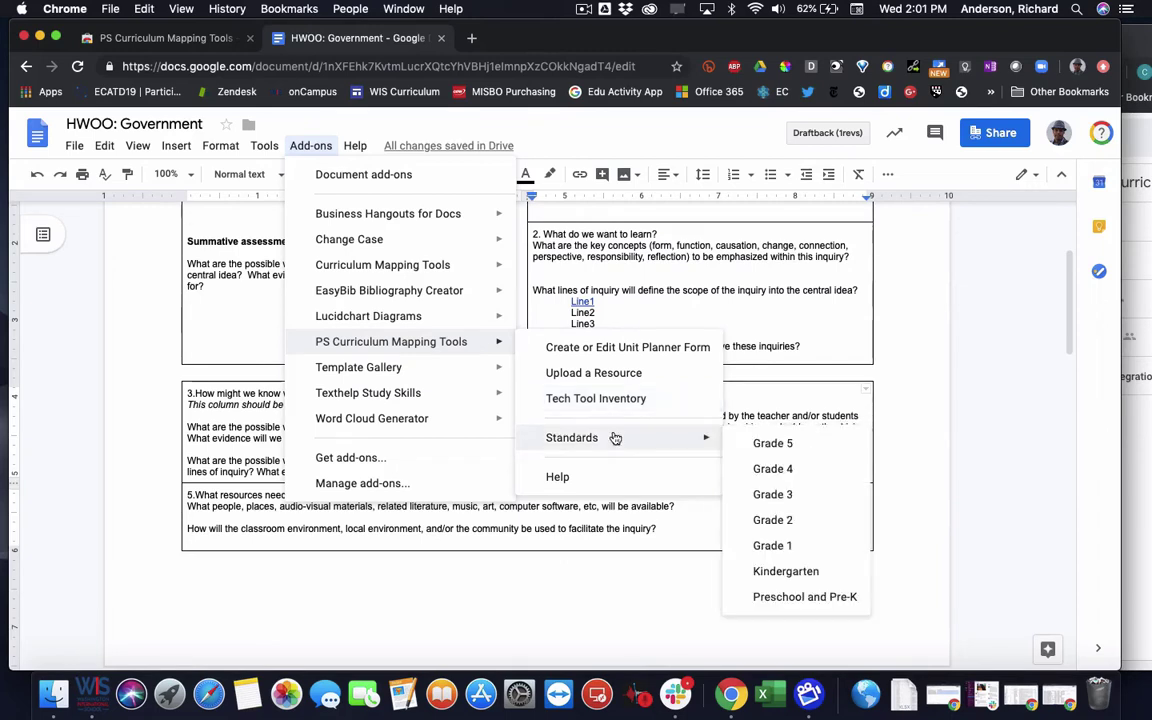
{"action": "left_click", "coordinate": [784, 470]}
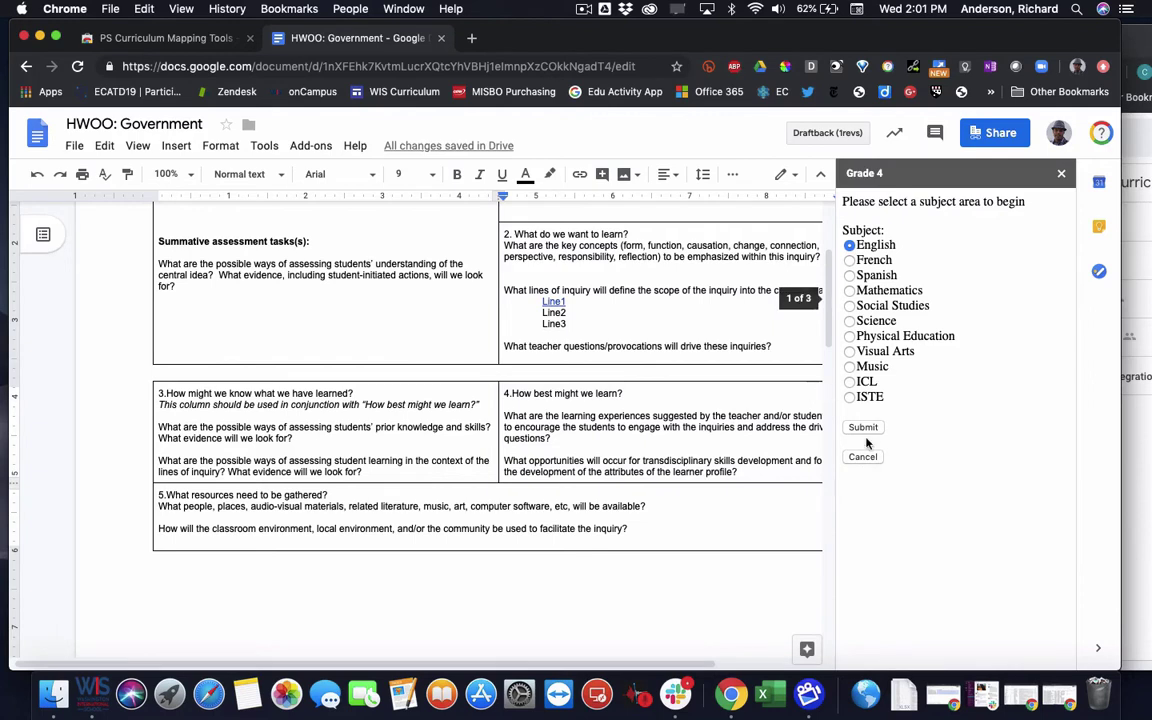
Step: Load the Grade 4 ISTE standards and place the cursor in the ISTE row's outcomes cell
{"action": "left_click", "coordinate": [849, 397]}
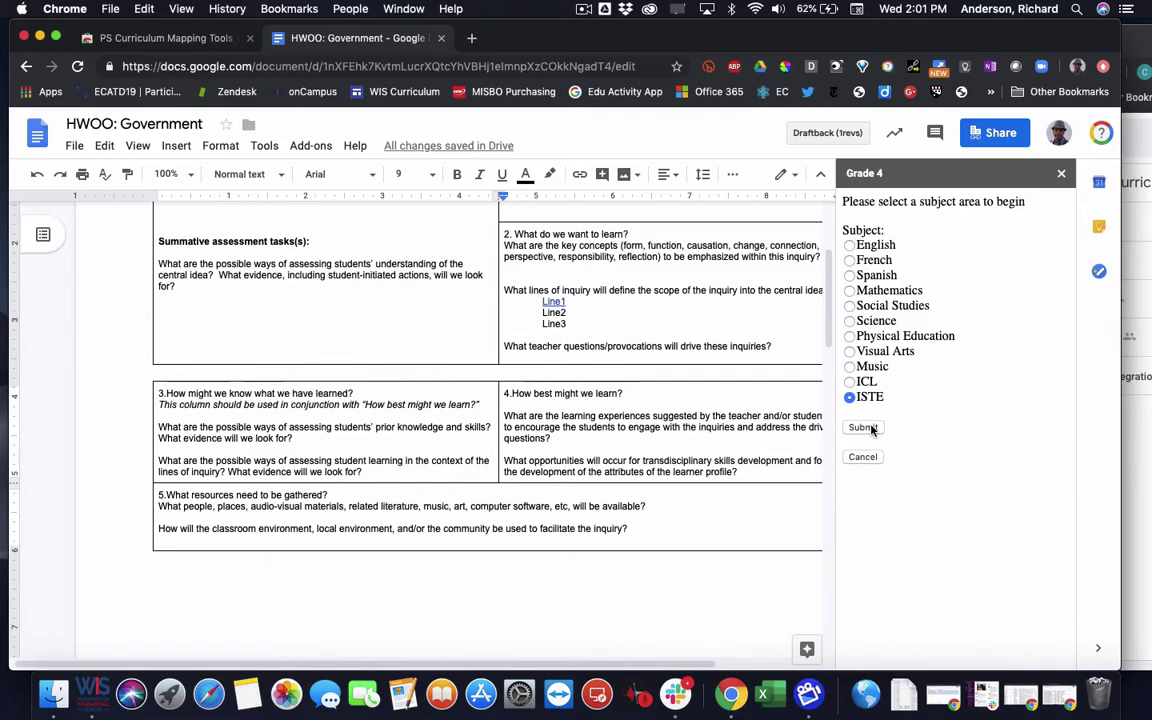
{"action": "left_click", "coordinate": [871, 428]}
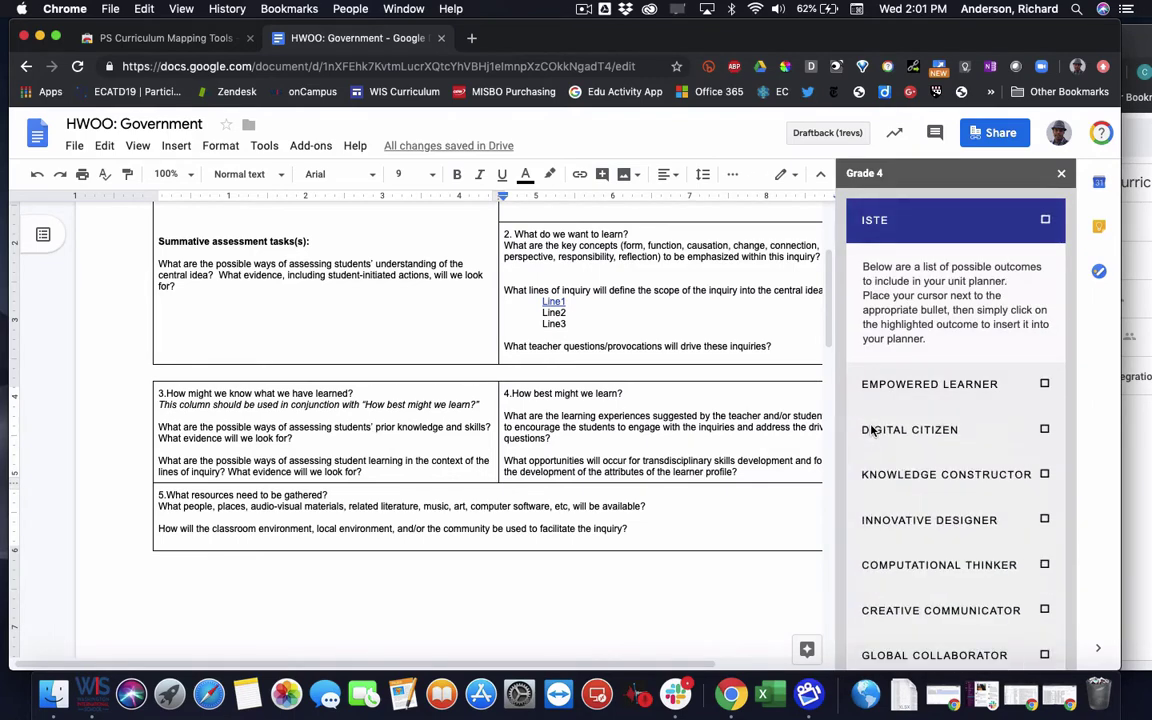
{"action": "scroll", "coordinate": [565, 471], "scroll_direction": "down", "scroll_amount": 15}
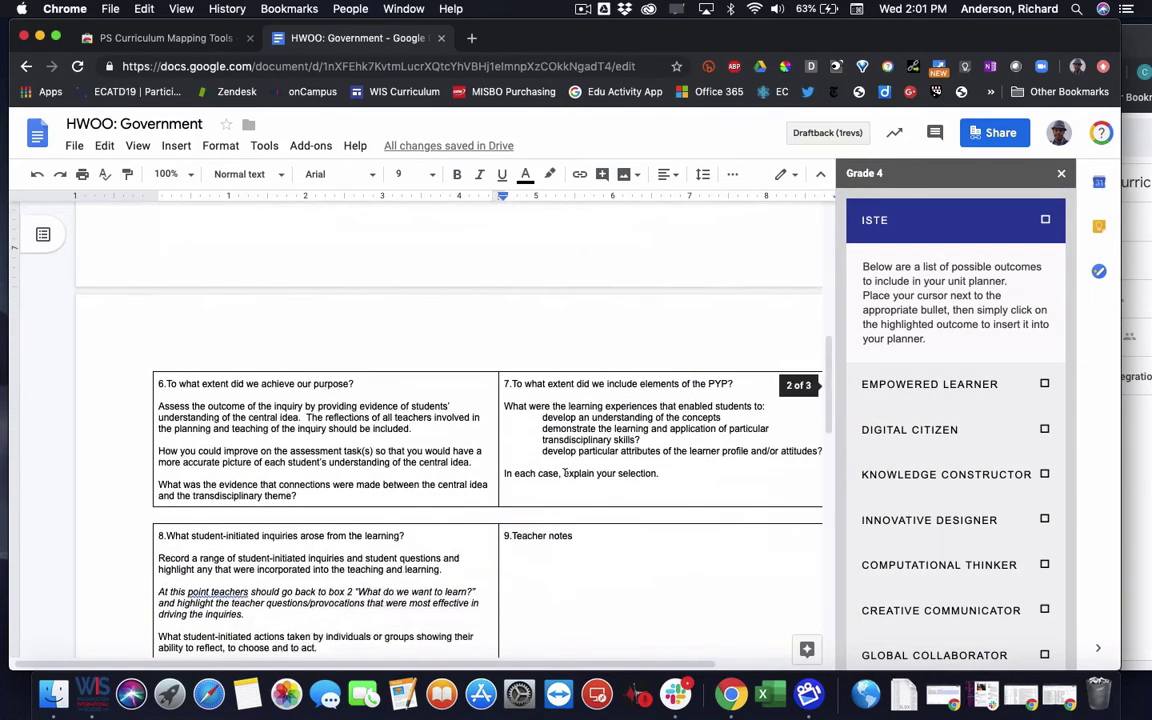
{"action": "scroll", "coordinate": [565, 471], "scroll_direction": "down", "scroll_amount": 3}
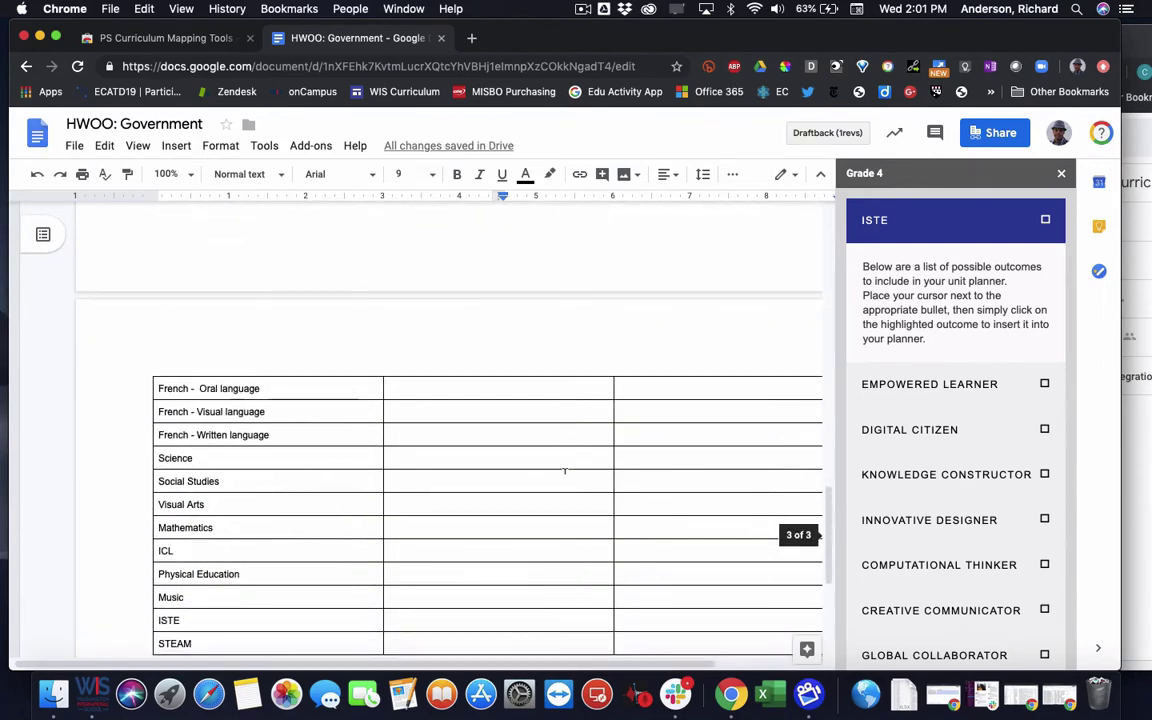
{"action": "left_click", "coordinate": [410, 469]}
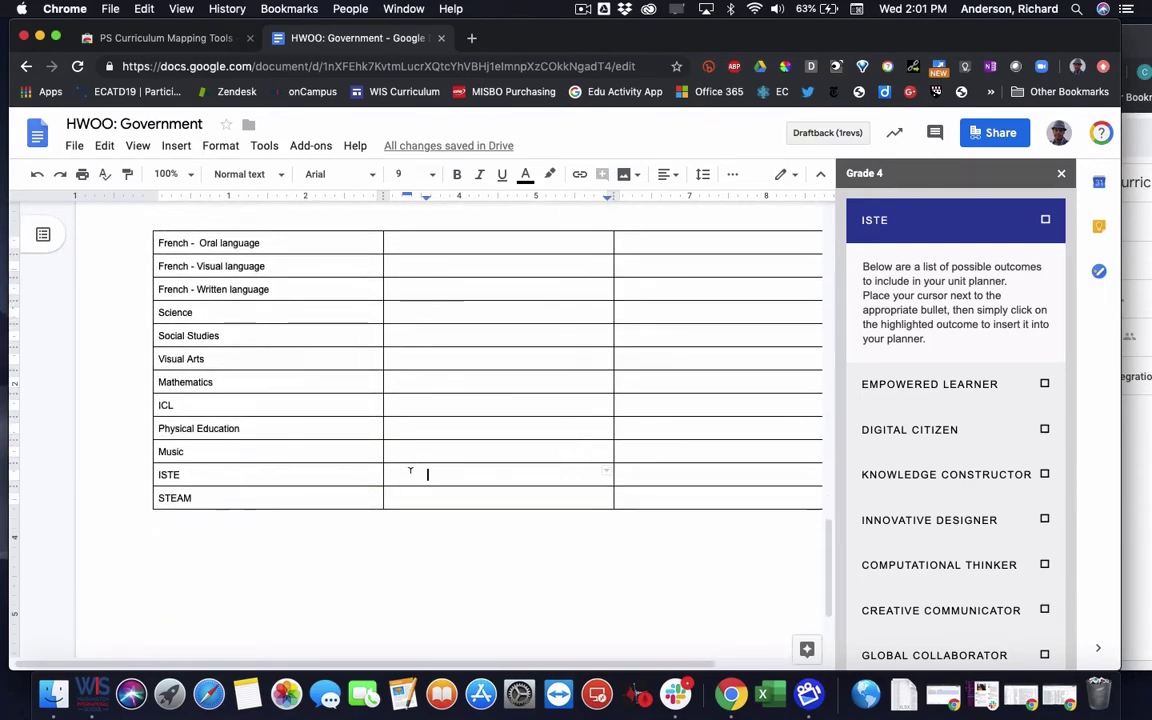
{"action": "scroll", "coordinate": [915, 554], "scroll_direction": "down", "scroll_amount": 1}
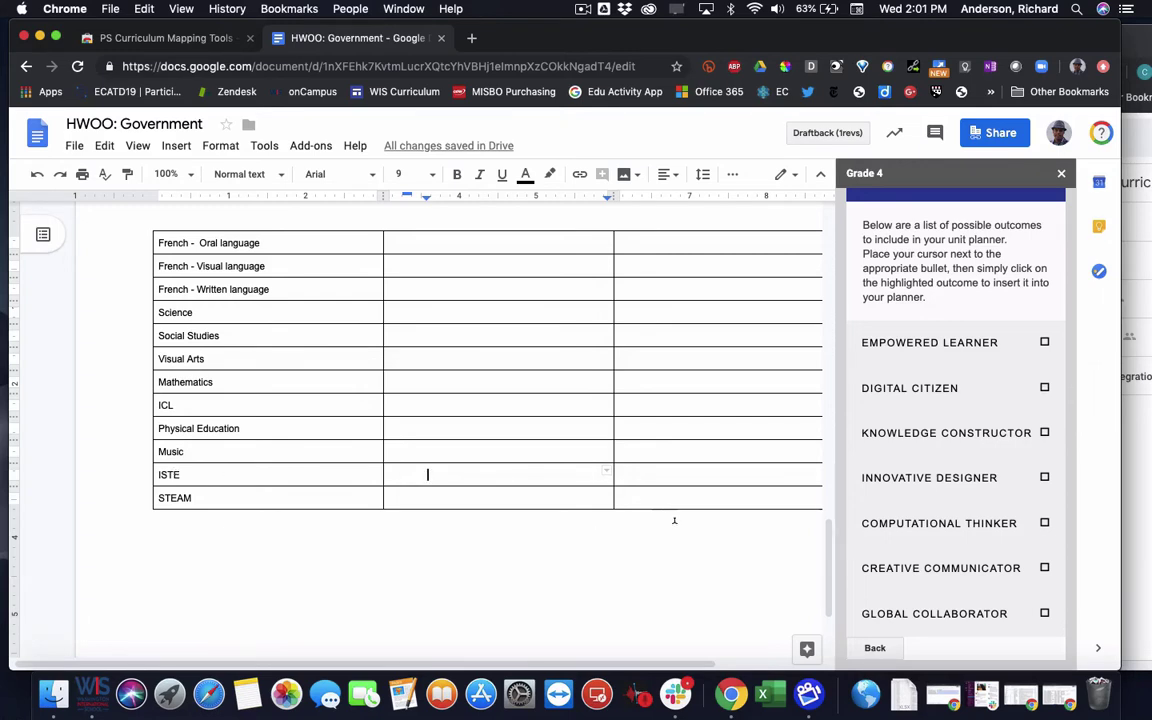
Step: Insert Digital Citizen outcomes DC[2a], DC[2d] and Creative Communicator CC[6b], then go back to subject selection
{"action": "left_click", "coordinate": [937, 389]}
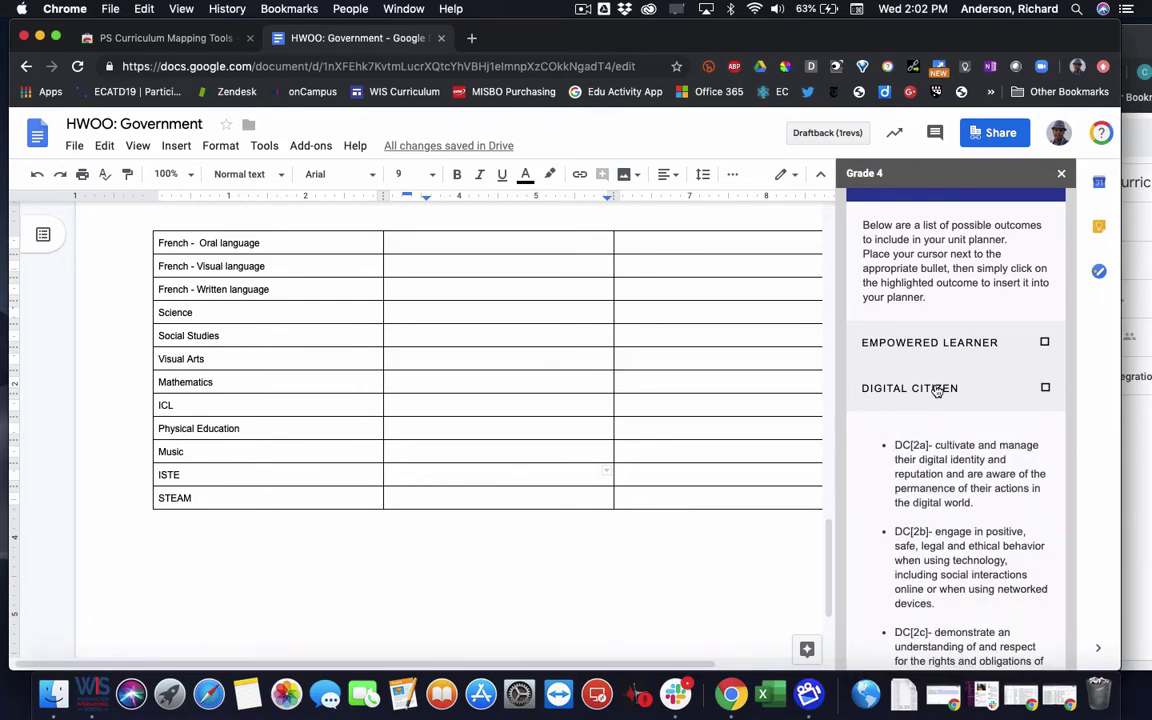
{"action": "left_click", "coordinate": [965, 460]}
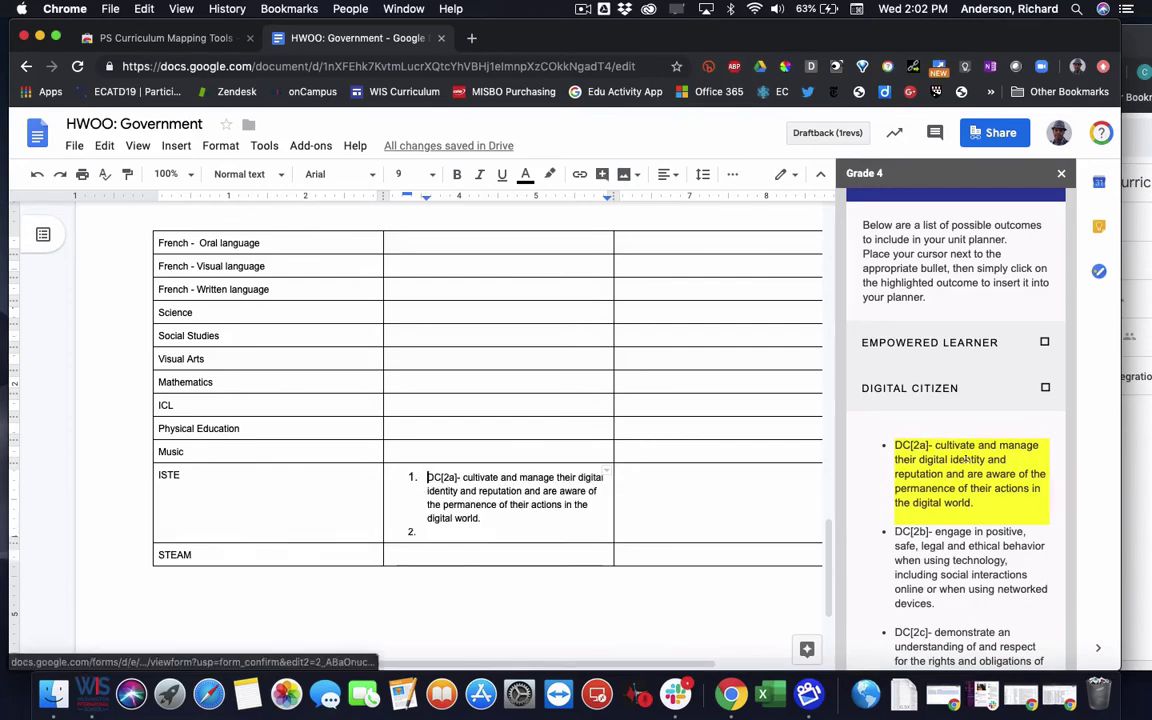
{"action": "scroll", "coordinate": [965, 530], "scroll_direction": "down", "scroll_amount": 4}
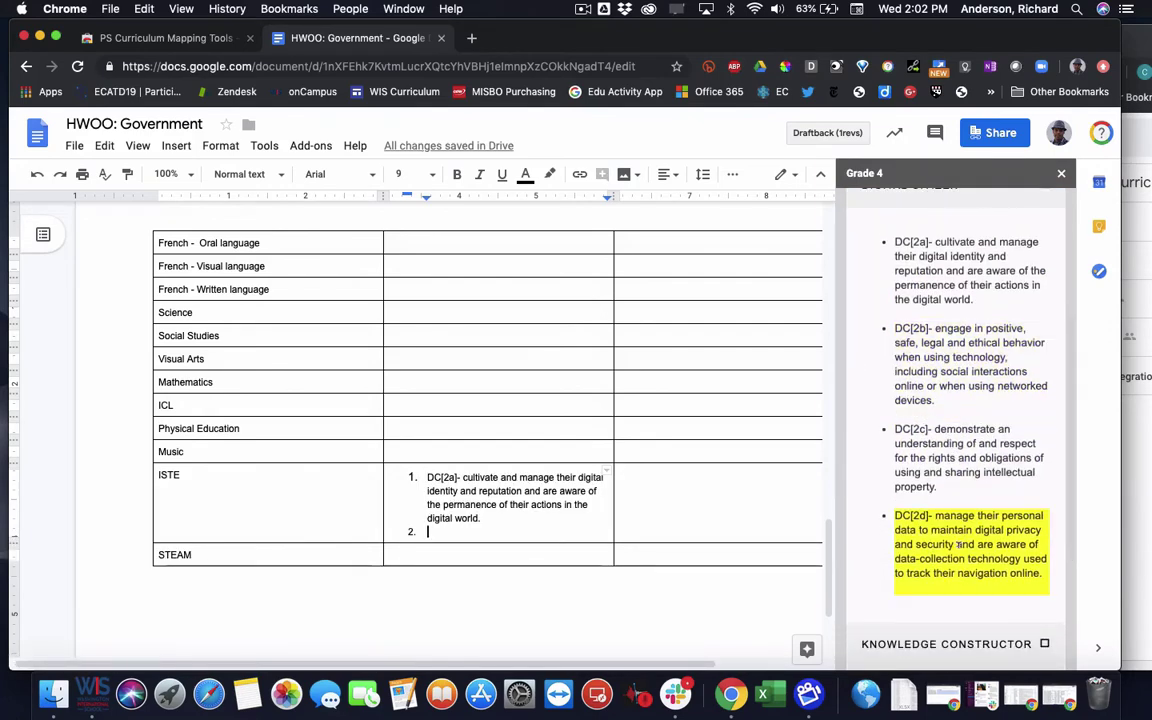
{"action": "left_click", "coordinate": [962, 540]}
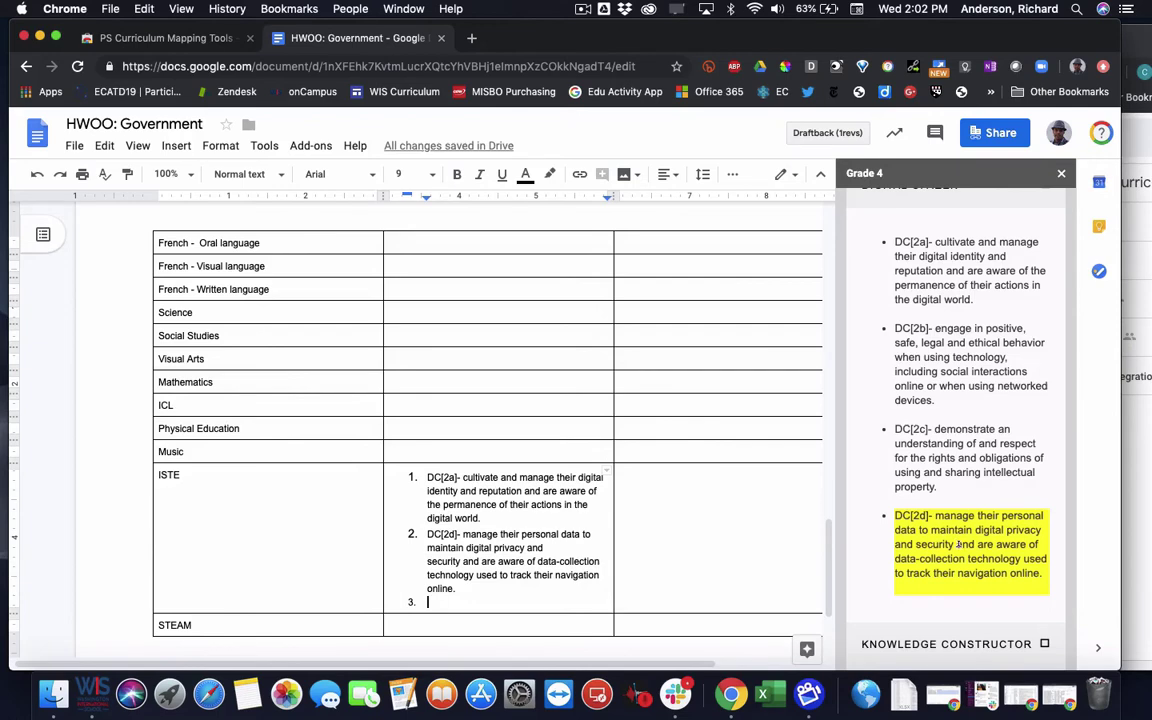
{"action": "scroll", "coordinate": [960, 545], "scroll_direction": "down", "scroll_amount": 5}
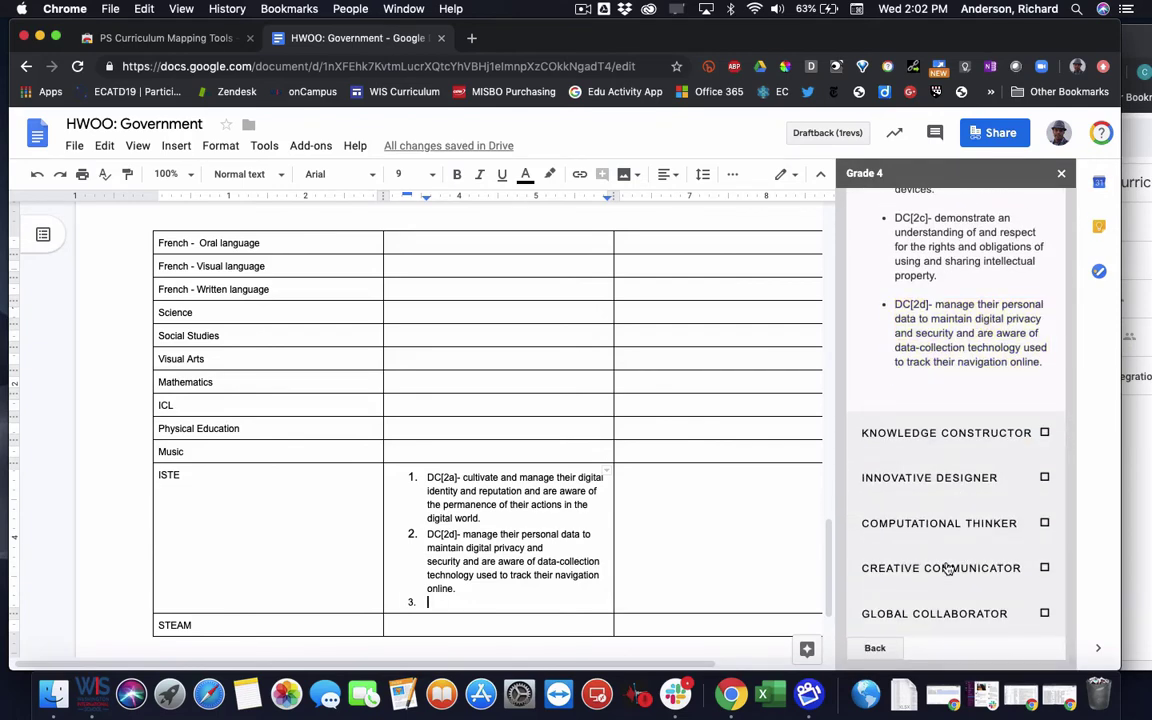
{"action": "left_click", "coordinate": [948, 567]}
{"action": "scroll", "coordinate": [948, 567], "scroll_direction": "down", "scroll_amount": 4}
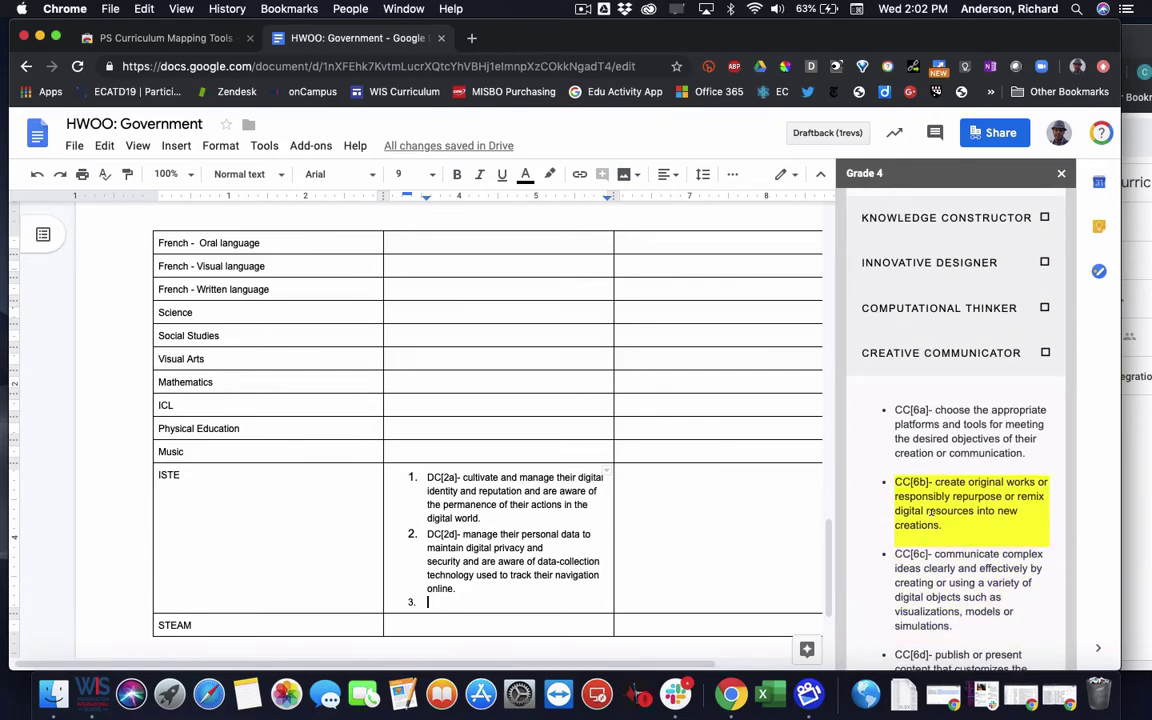
{"action": "left_click", "coordinate": [930, 512]}
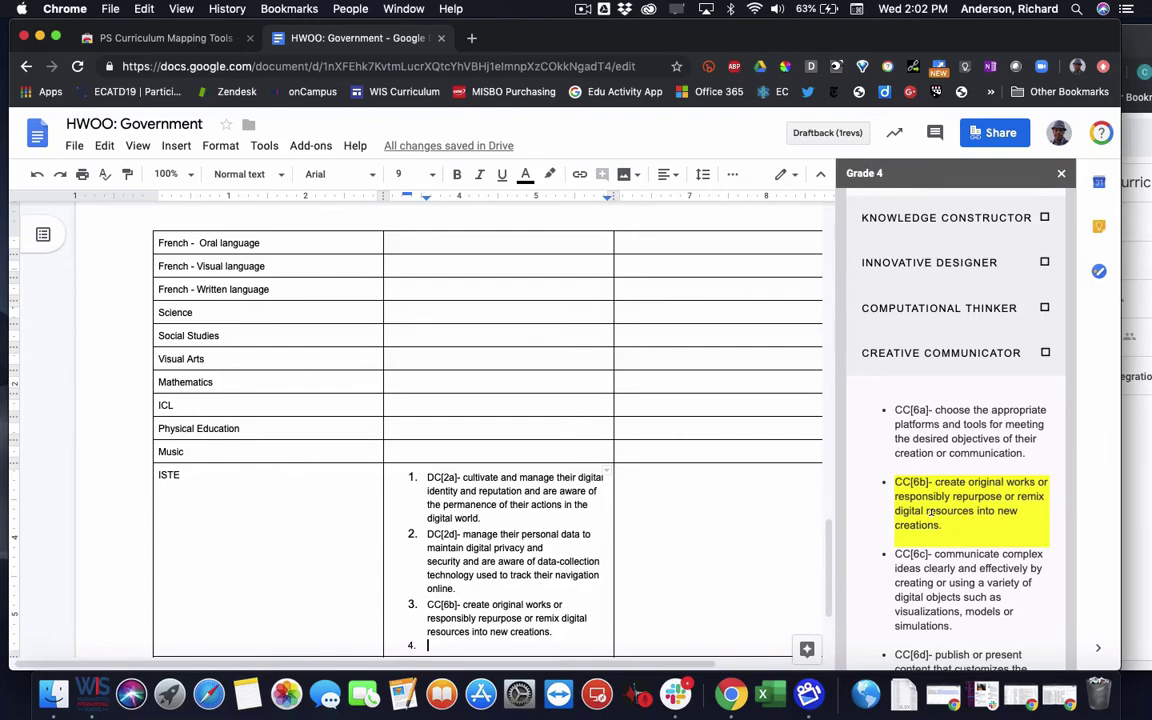
{"action": "scroll", "coordinate": [930, 512], "scroll_direction": "down", "scroll_amount": 3}
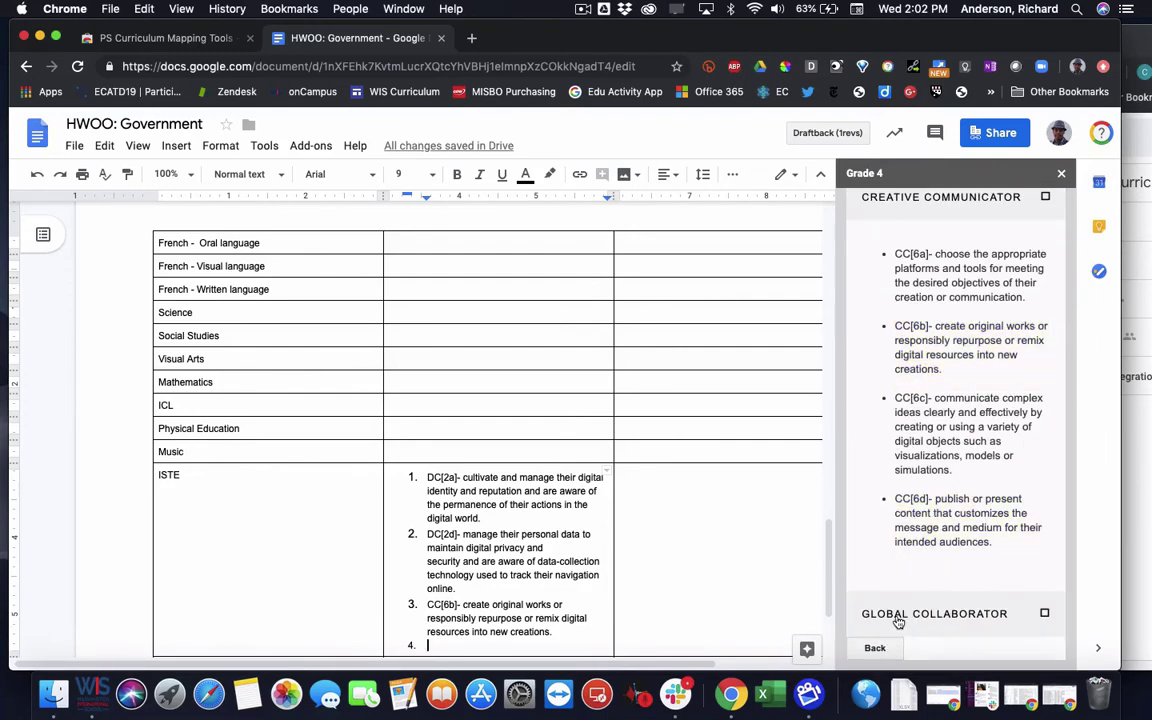
{"action": "left_click", "coordinate": [876, 648]}
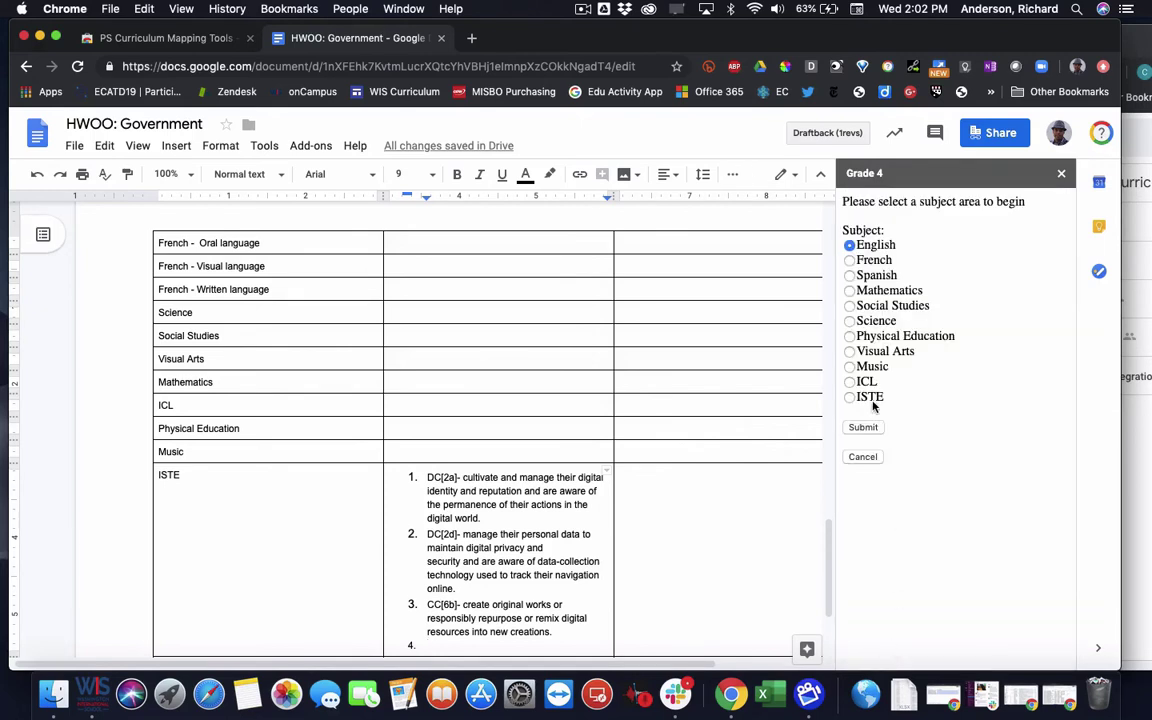
Step: Load Grade 4 Mathematics standards and insert Measurement outcomes M2 and M5, then collapse the strand
{"action": "left_click", "coordinate": [850, 291]}
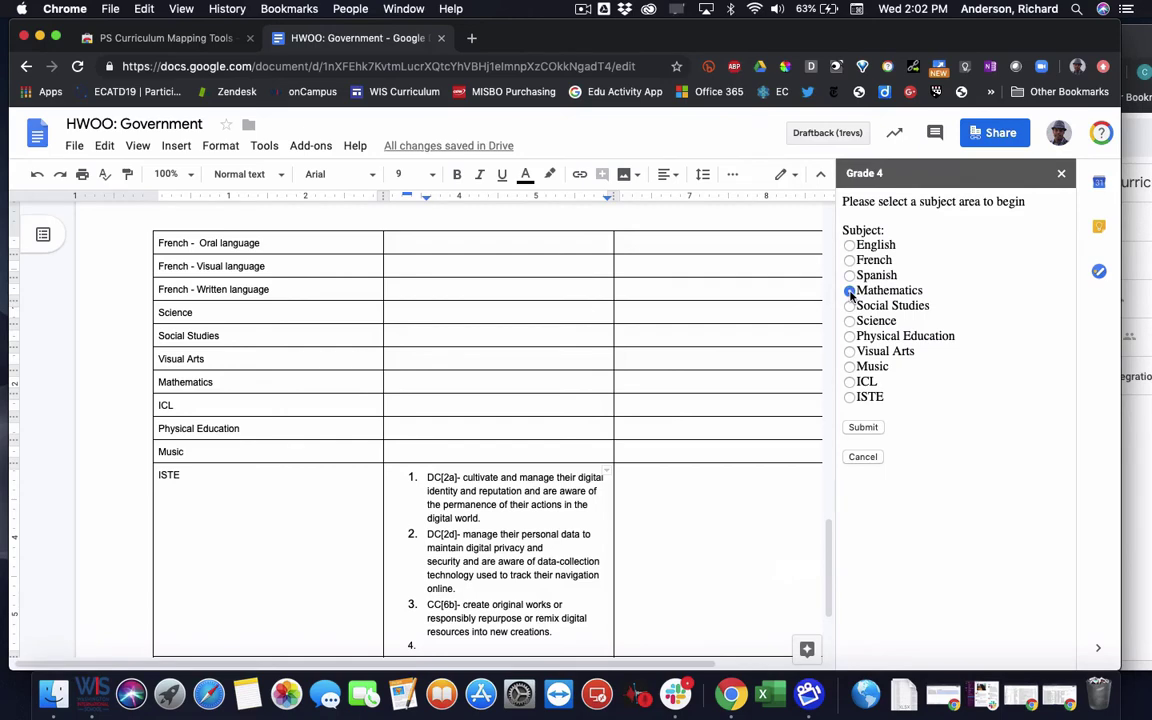
{"action": "left_click", "coordinate": [872, 428]}
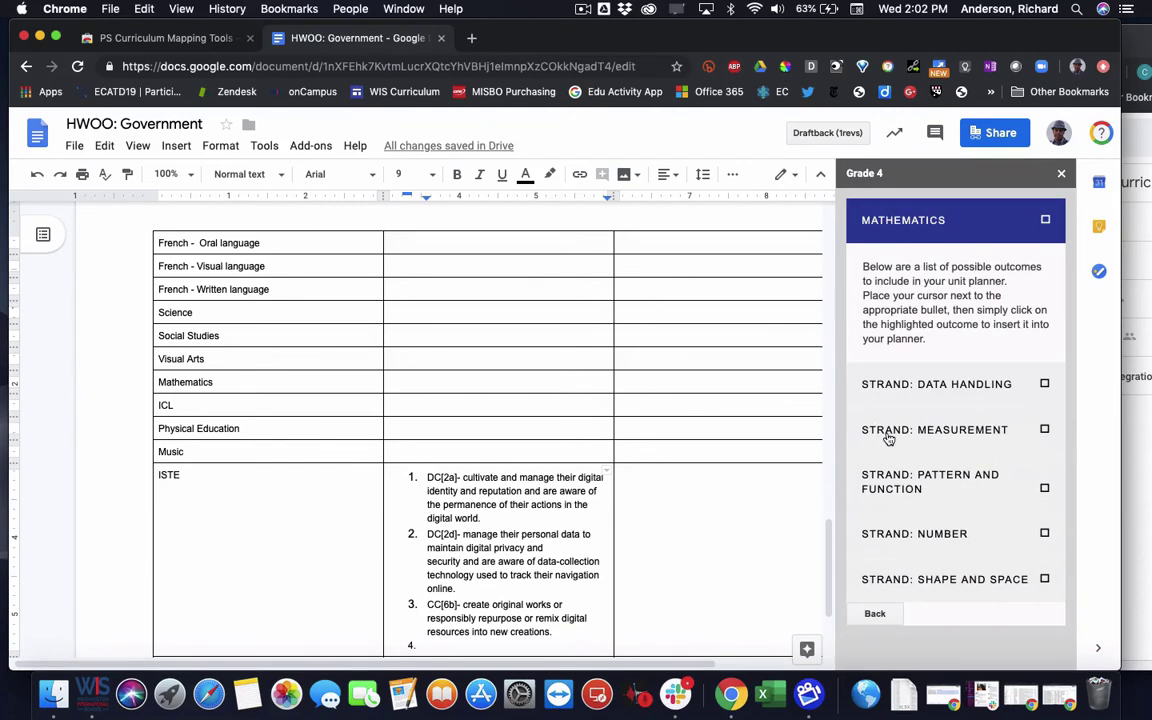
{"action": "left_click", "coordinate": [888, 436]}
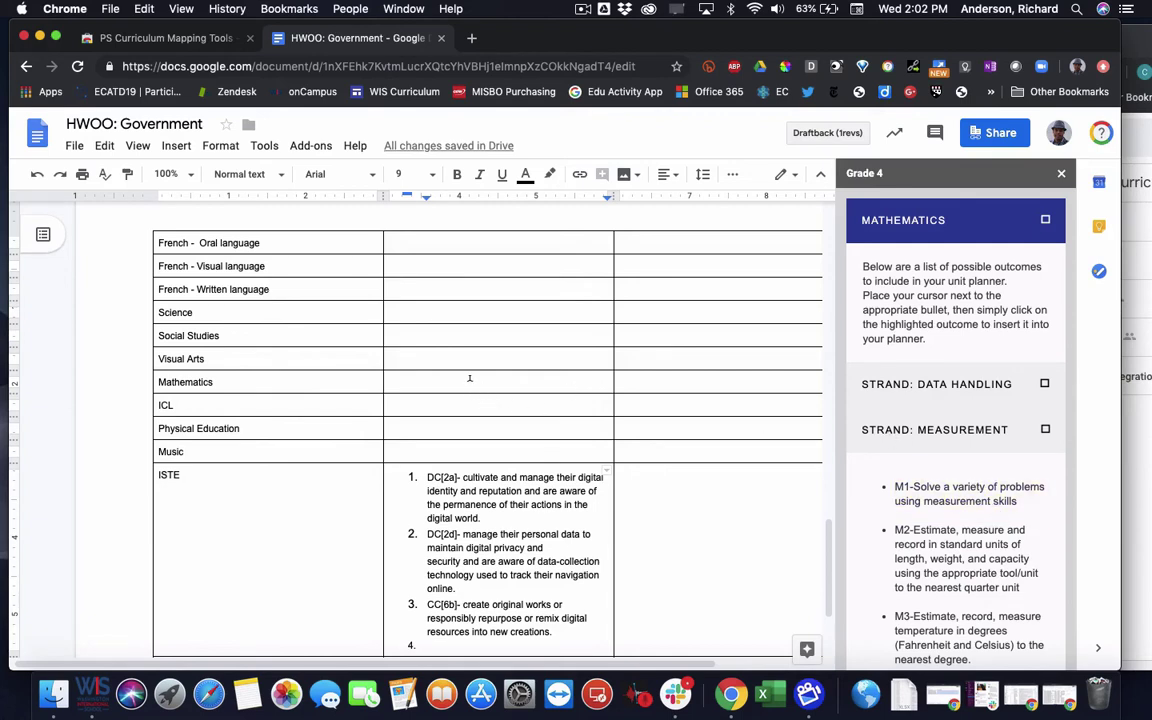
{"action": "left_click", "coordinate": [953, 544]}
{"action": "scroll", "coordinate": [953, 544], "scroll_direction": "down", "scroll_amount": 4}
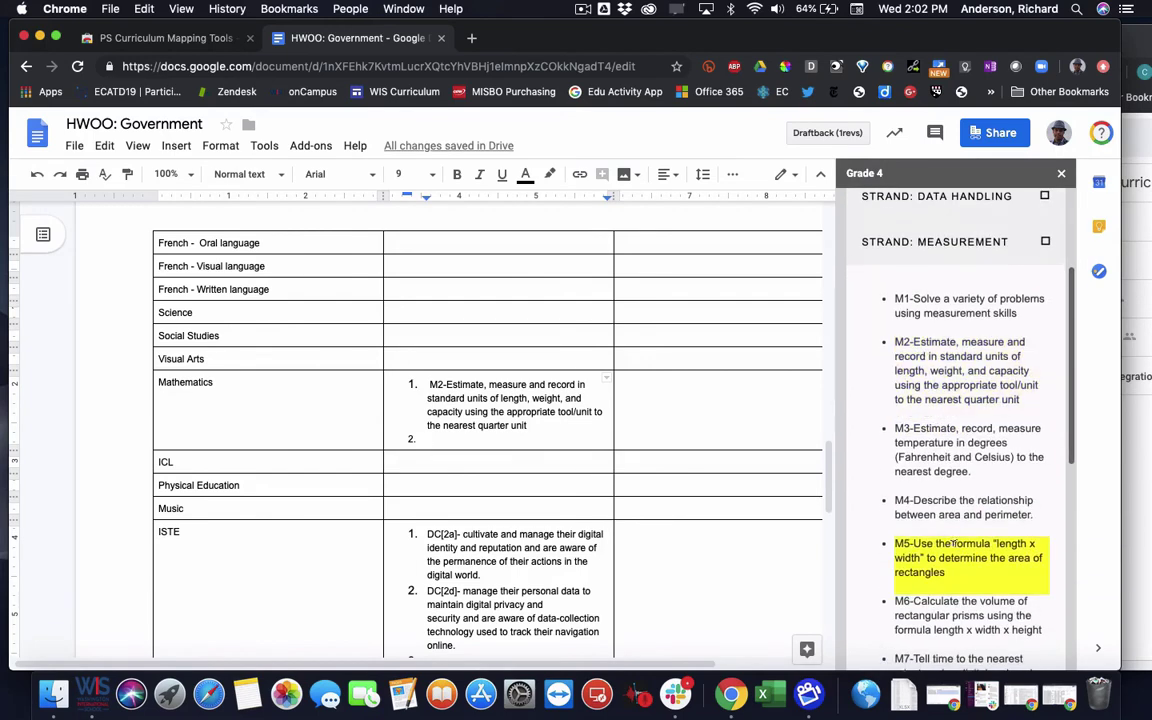
{"action": "left_click", "coordinate": [953, 544]}
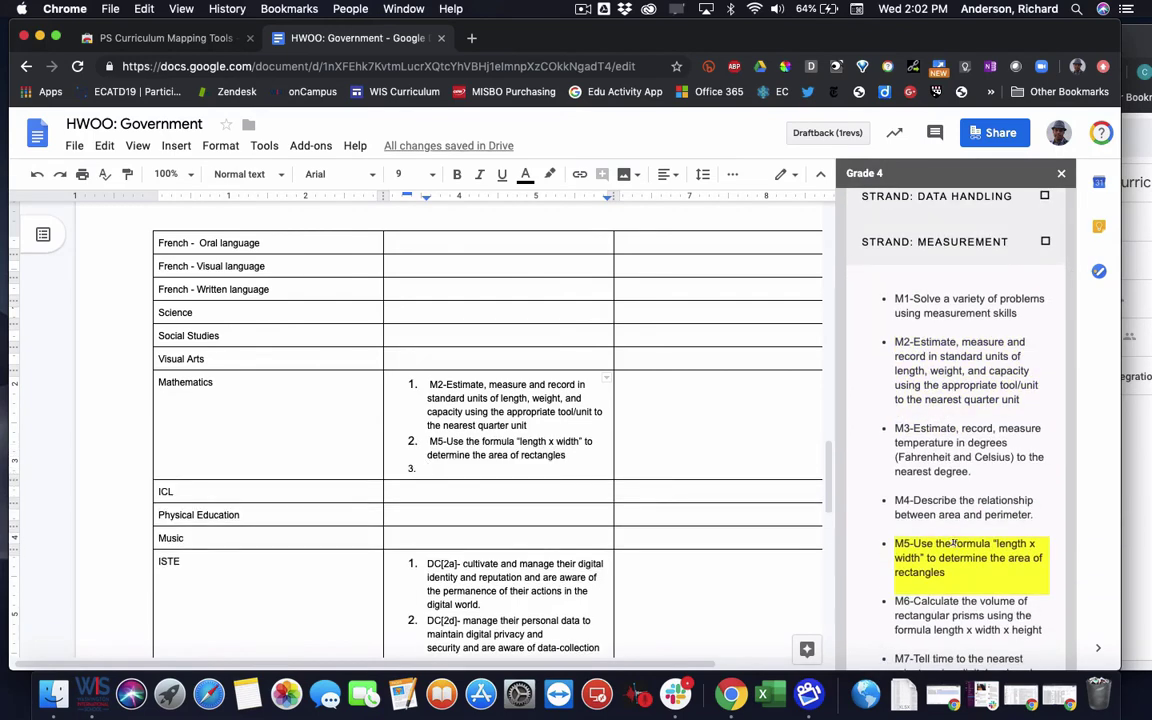
{"action": "left_click", "coordinate": [944, 243]}
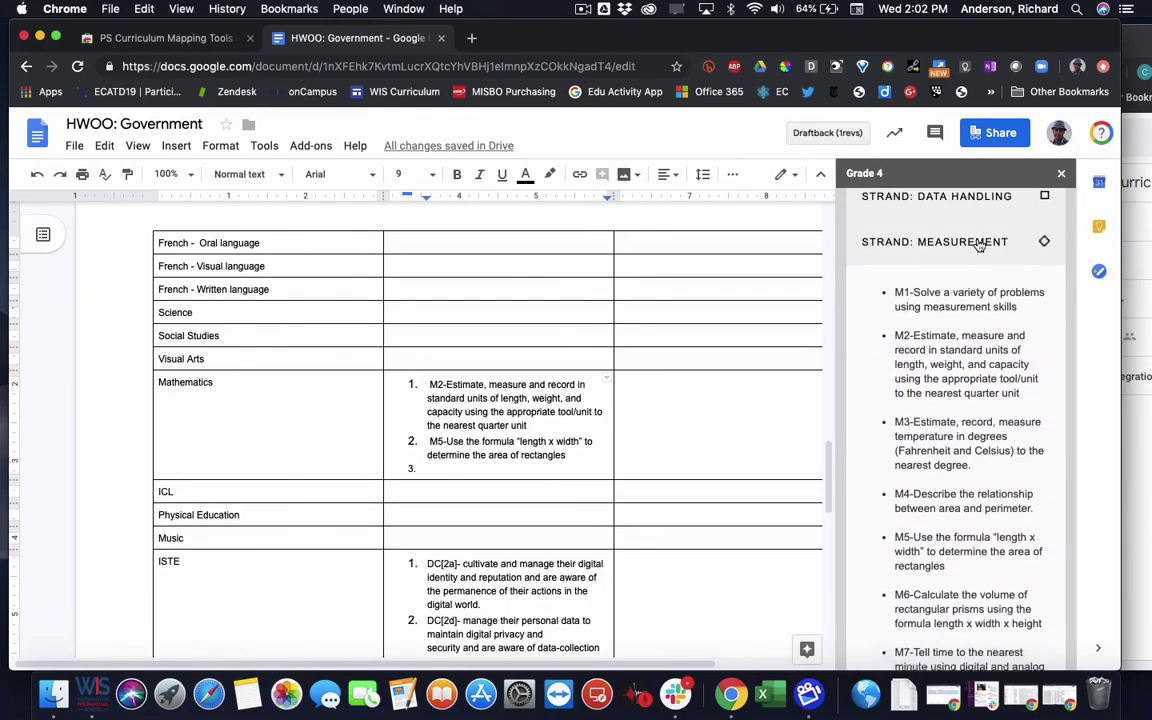
Step: Close the standards sidebar and show the PS Curriculum Mapping Tools submenu under Add-ons
{"action": "left_click", "coordinate": [1063, 174]}
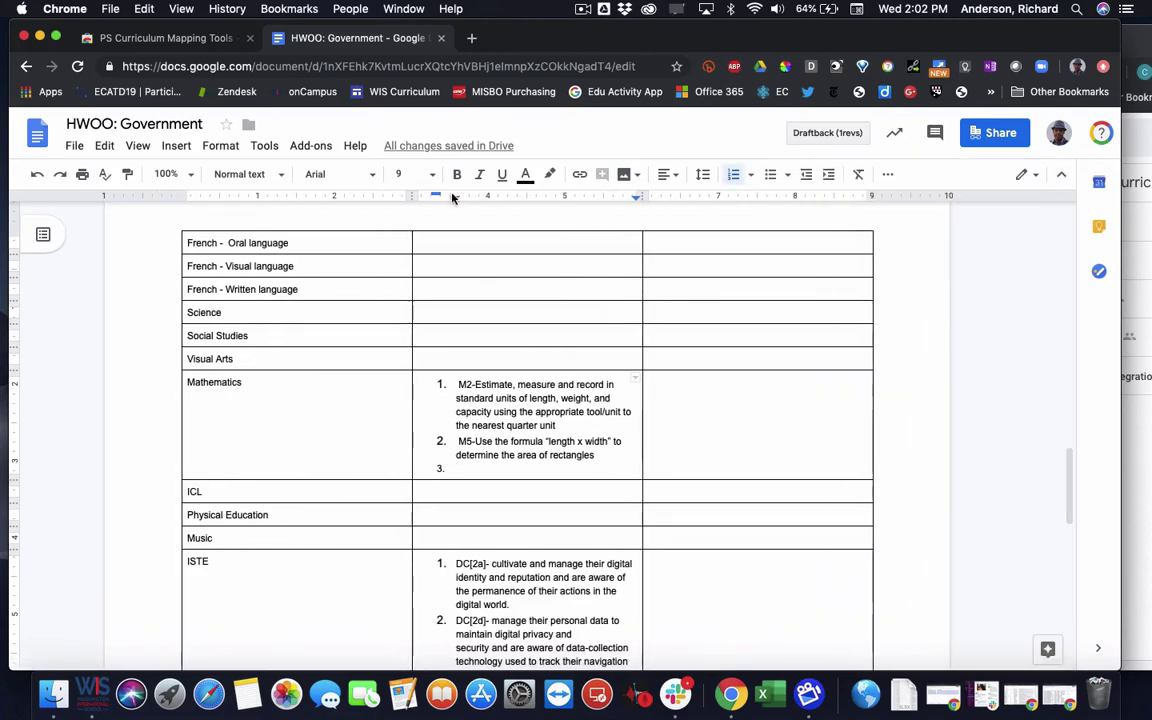
{"action": "left_click", "coordinate": [318, 148]}
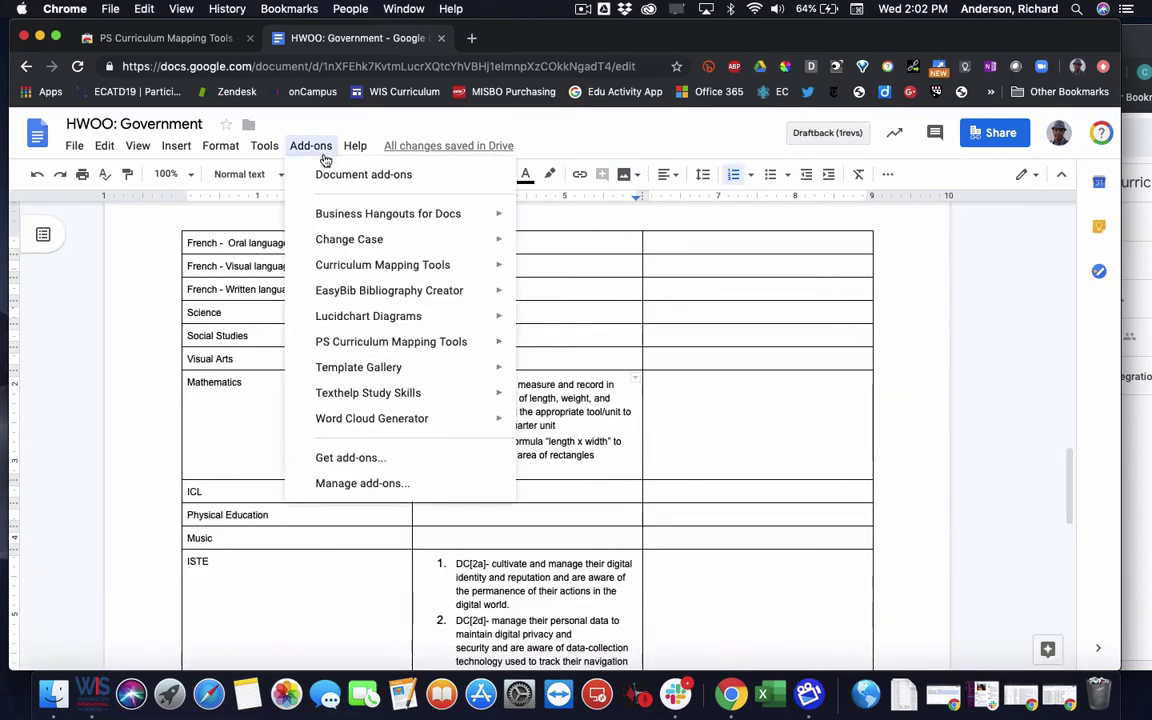
{"action": "mouse_move", "coordinate": [426, 346]}
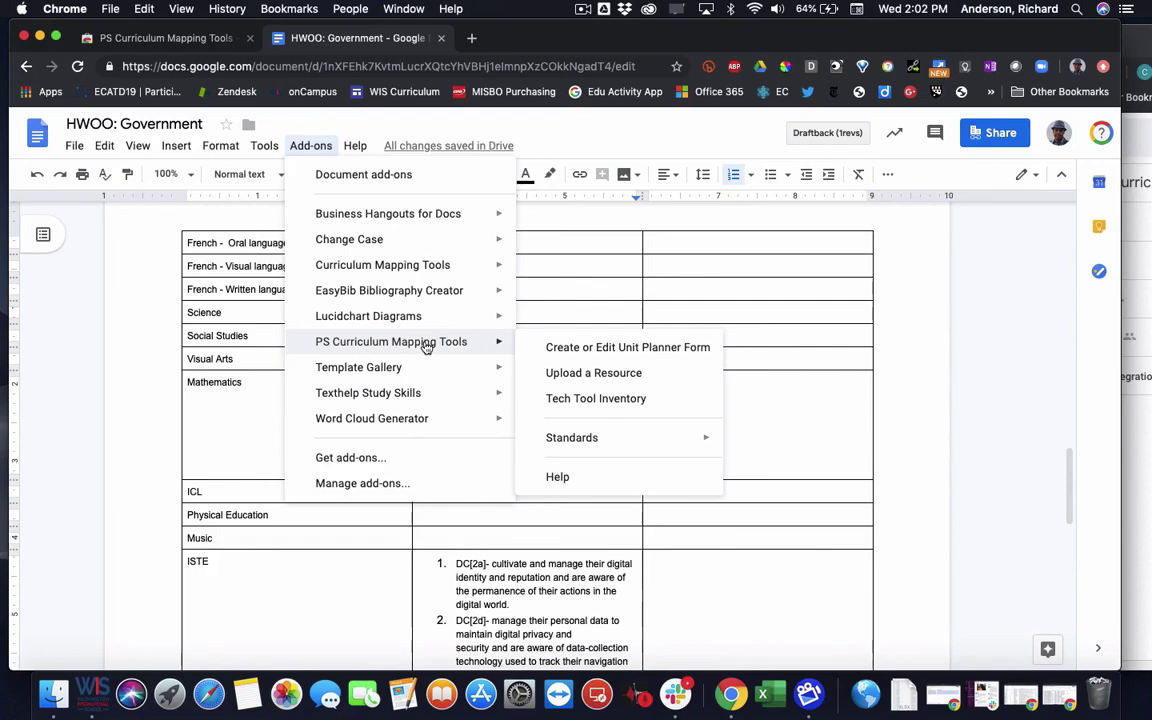